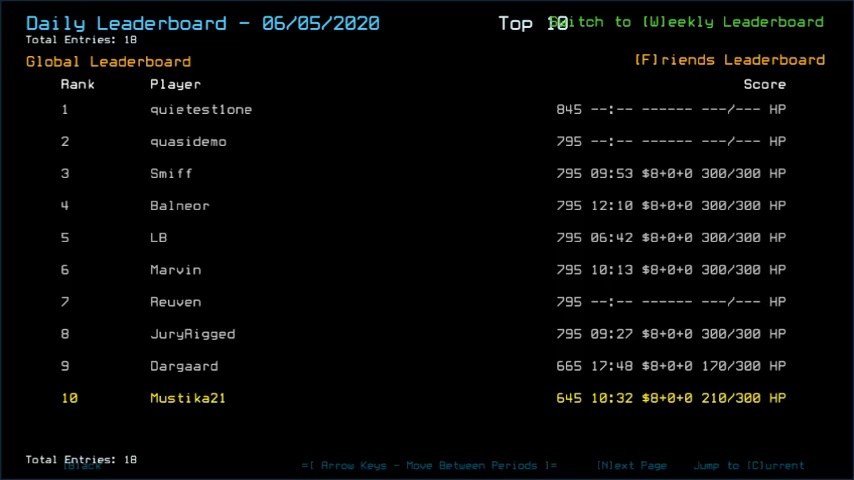
Browse the next page of daily rankings and the friends' leaderboard, then return to the launcher.
key("n")
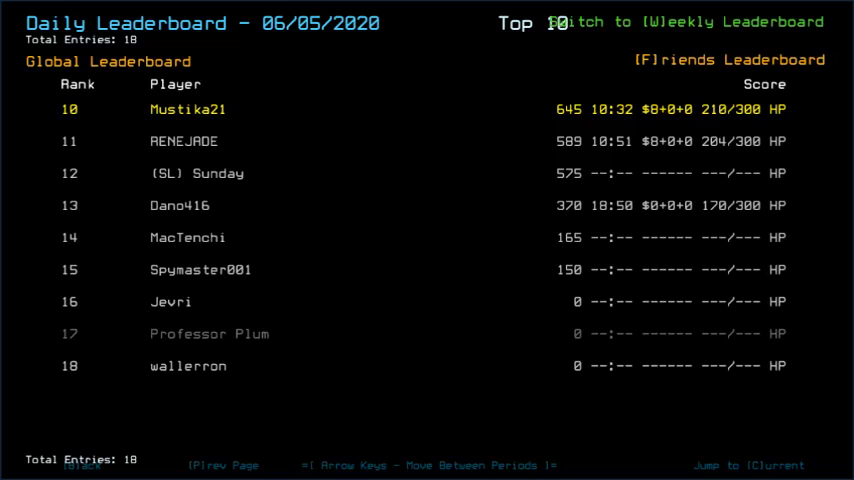
key("f")
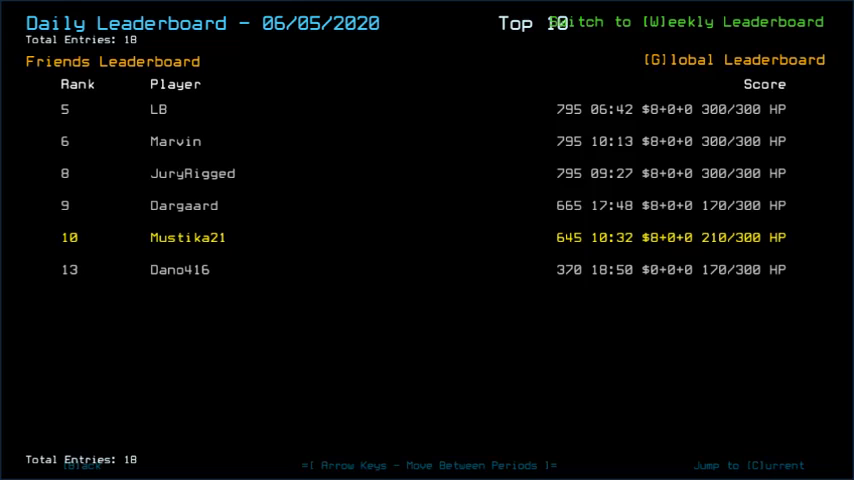
key("b")
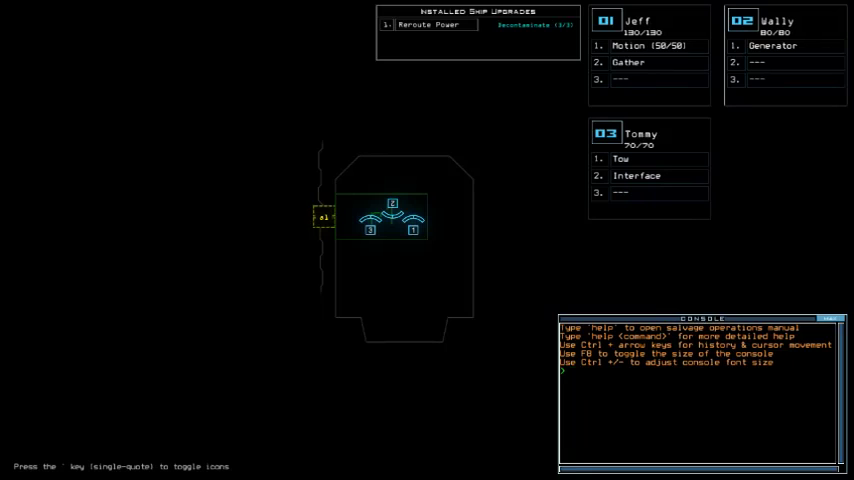
Set graphics to Far View Simple, Quality Medium and Clutter Few, then back out to the pause menu.
key("Escape")
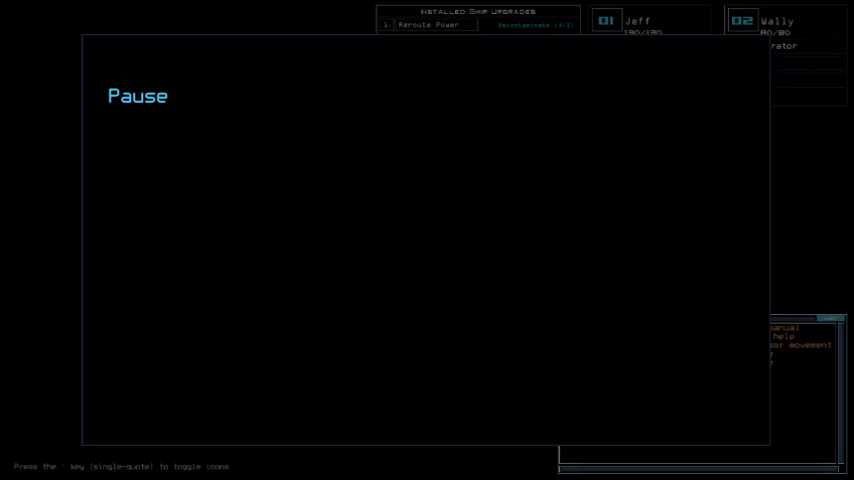
key("o")
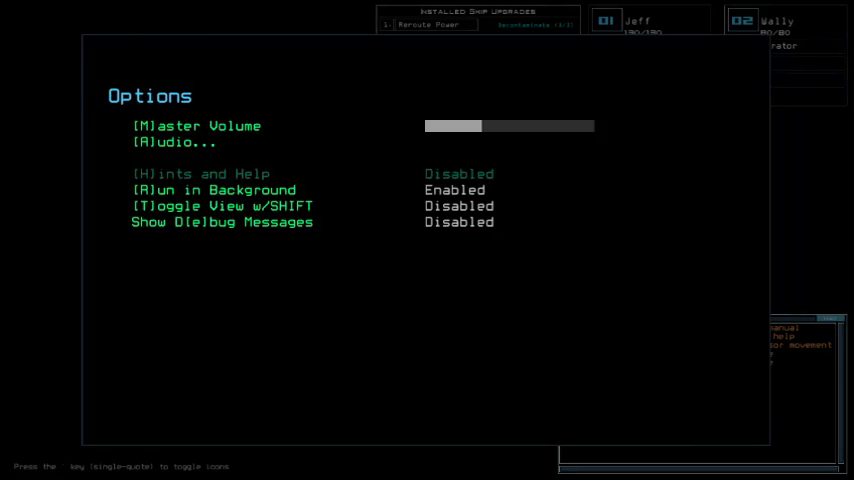
key("g")
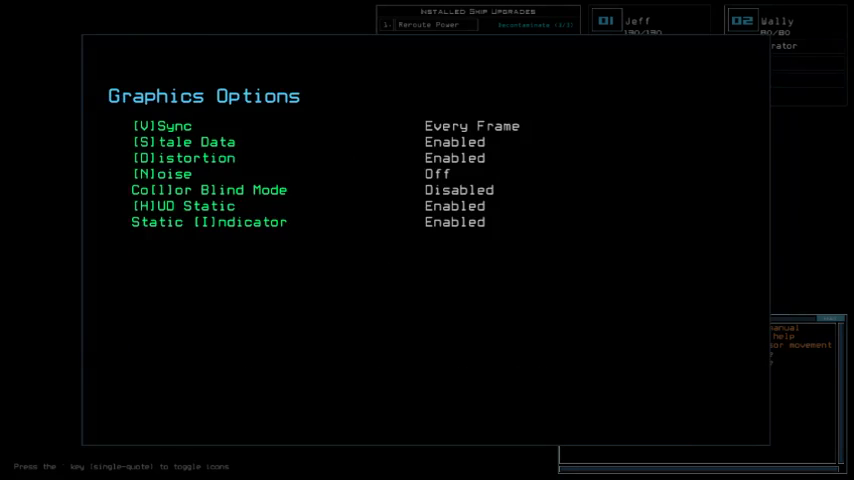
key("f")
key("q")
key("c")
key("b")
key("b")
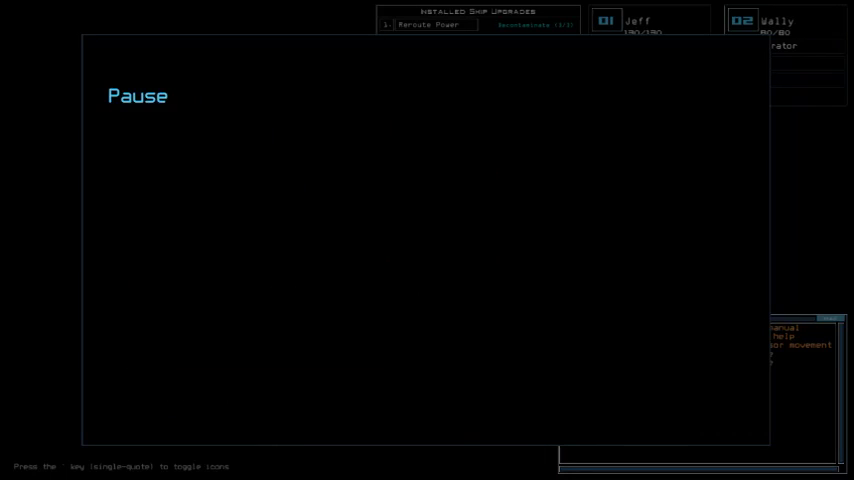
key("b")
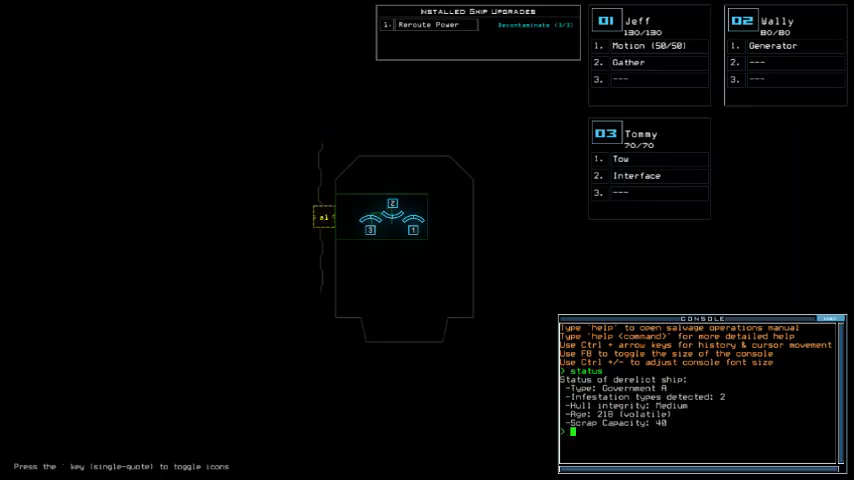
type("3swap")
Give Tommy's Tow to Wally, take Motion and Gather from Jeff, and launch with 'go'.
key("Return")
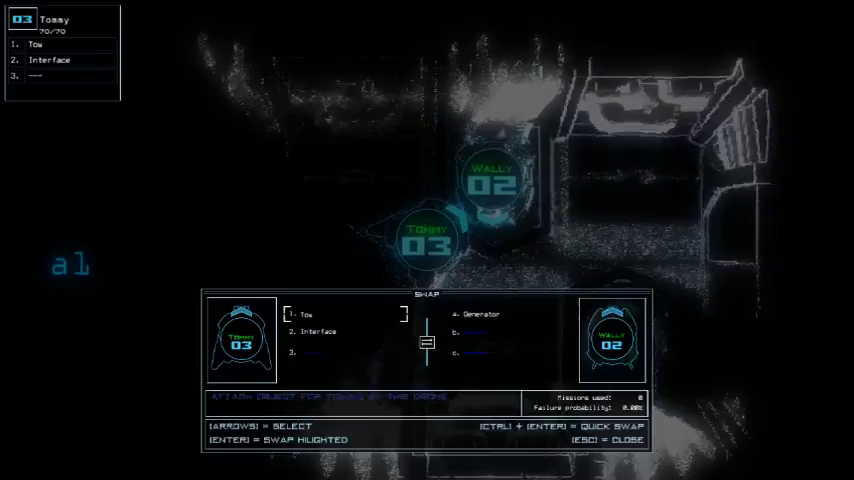
key("ctrl+Return")
type("swap")
key("Return")
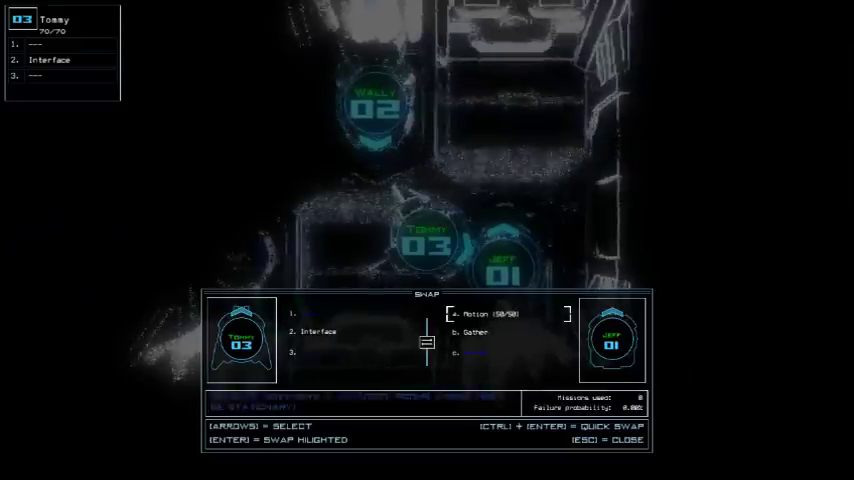
key("ctrl+Return")
key("Escape")
key("Left")
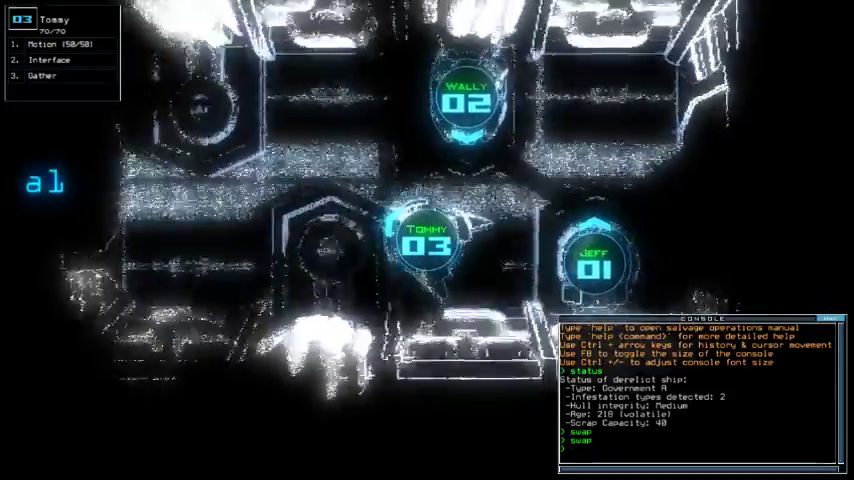
type("go")
key("Return")
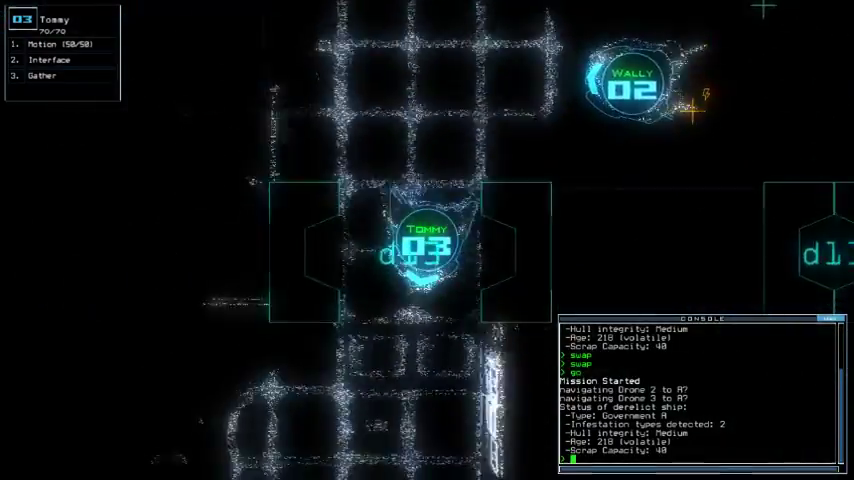
type("g")
Have Tommy gather scrap, close the nearby door, and gather two more pieces.
key("Return")
type("cccc")
key("Return")
type("g")
key("Return")
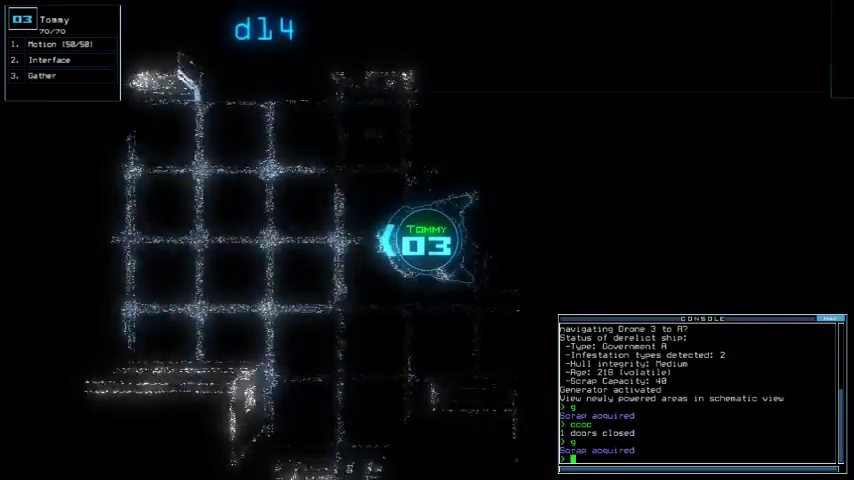
type("g")
key("Return")
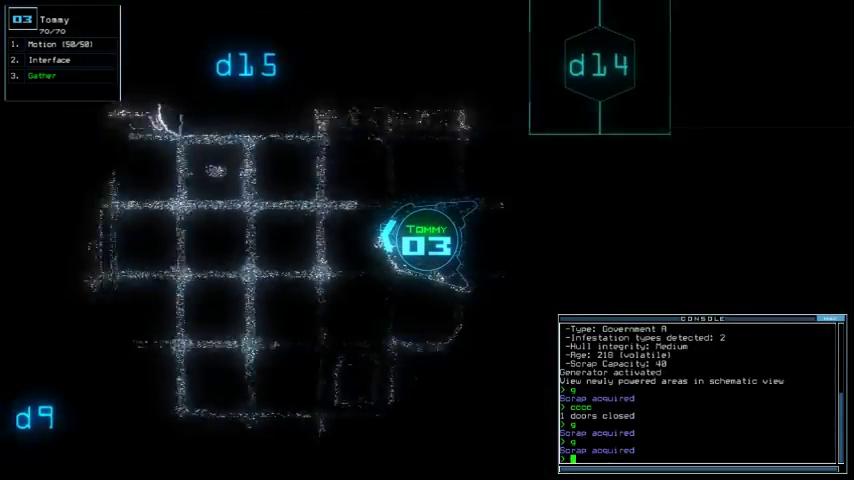
key("Right")
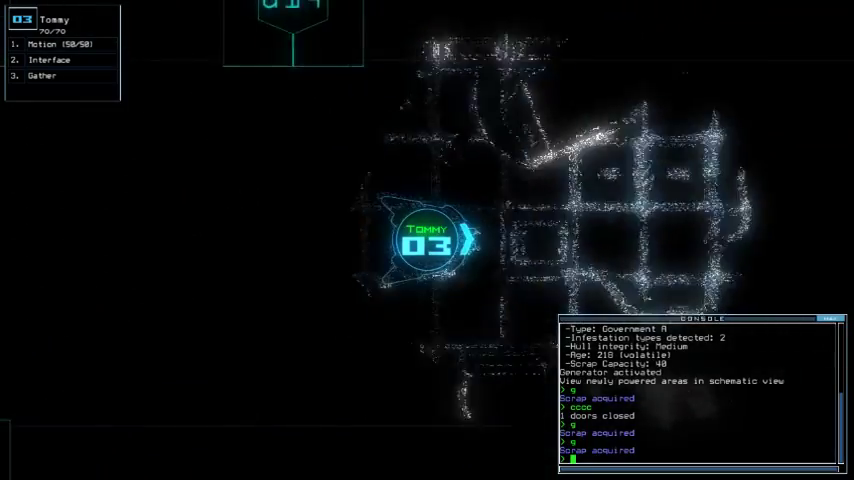
Run motion scans and move Tommy through doors d5 and d11, gathering scrap between.
key("Tab")
type("mi")
key("Return")
type("motion")
key("Return")
key("Tab")
type("d5")
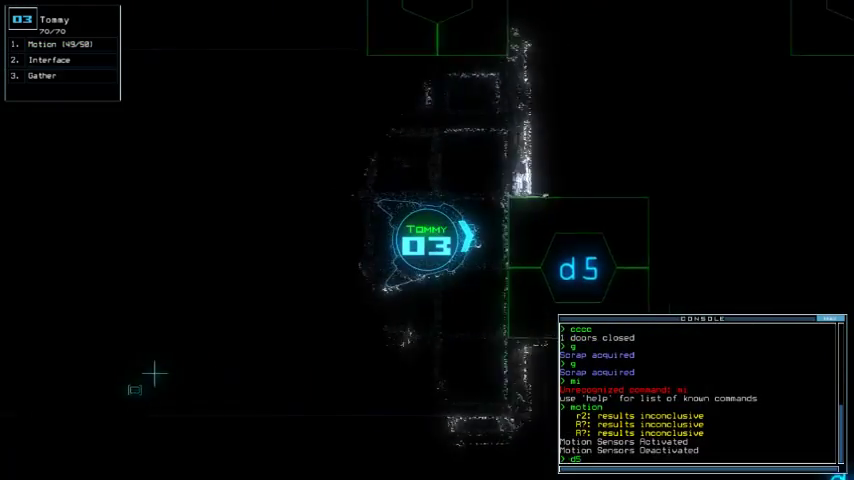
key("Return")
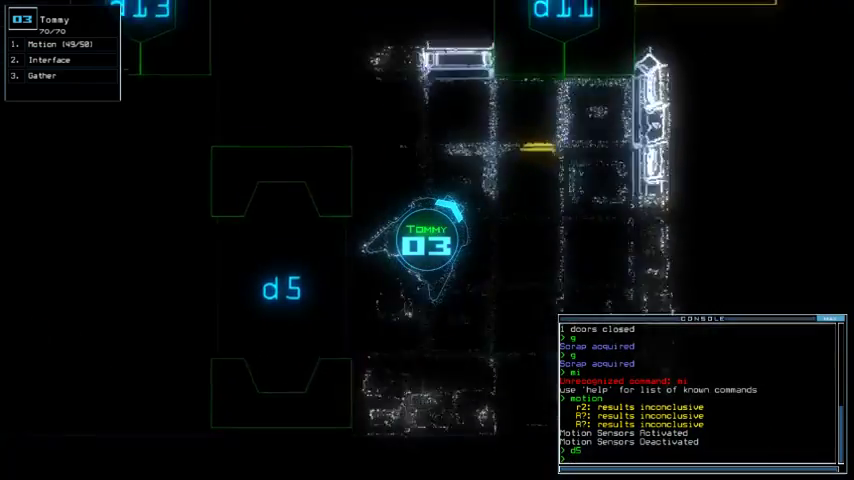
type("dg")
key("Return")
type("d11")
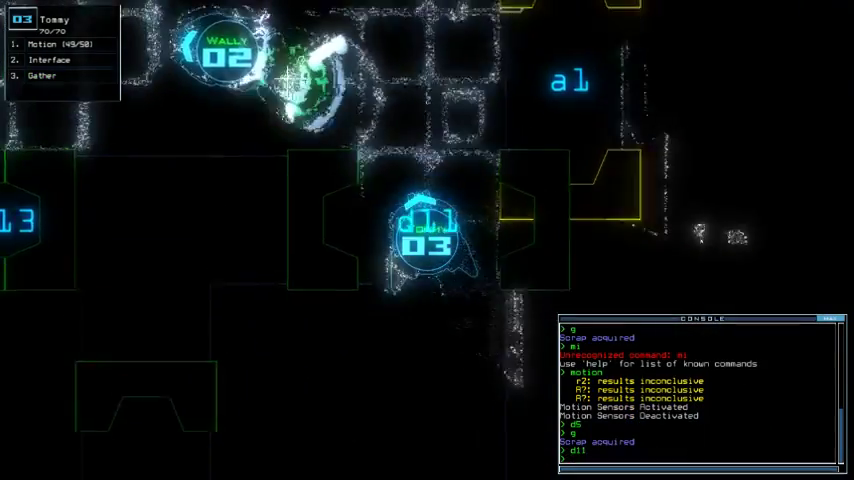
key("Return")
key("Tab")
type("mo")
Scan for motion, then use Tommy's interface to check for powered turrets.
key("Tab")
key("Return")
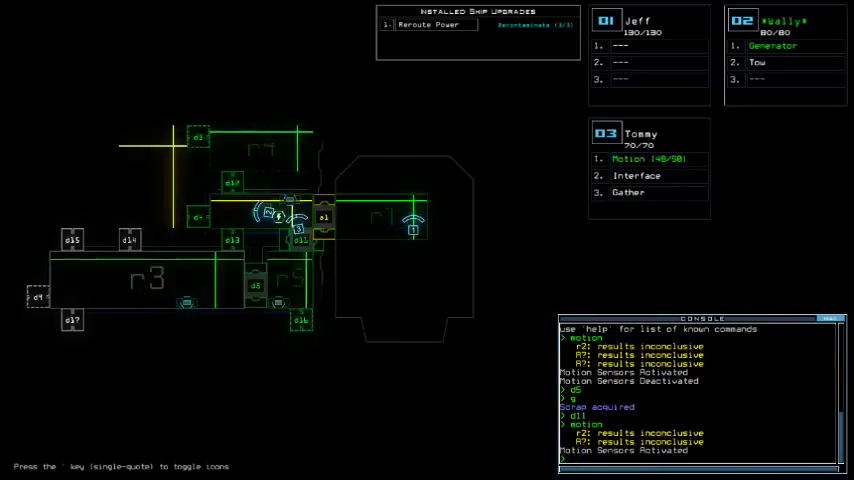
type("dec")
key("Return")
type("exe")
key("Return")
type("df")
key("Return")
type("df")
key("Return")
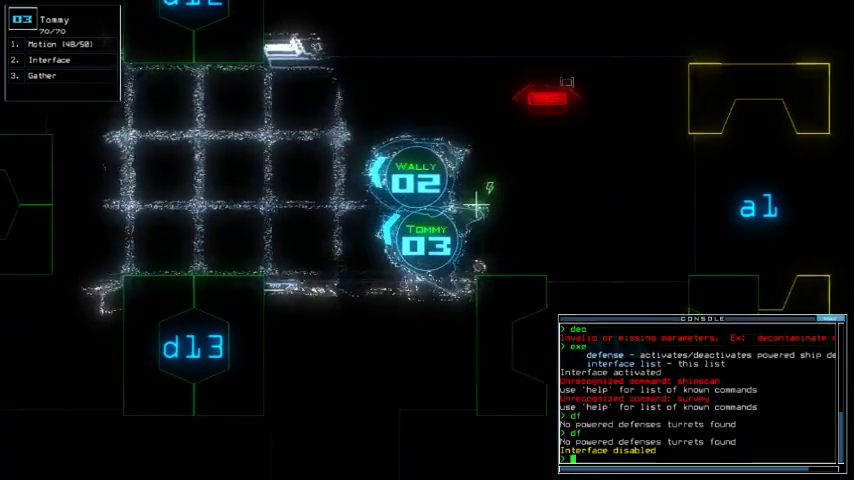
Cycle through Wally, Jeff and Tommy, reuse the interface, close doors, and rescan motion.
key("ctrl+2")
key("ctrl+1")
key("ctrl+3")
type("d12")
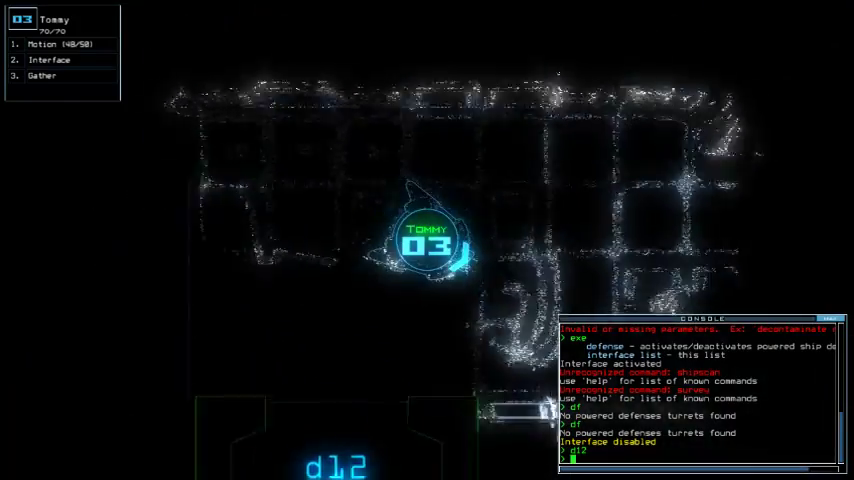
type("exe")
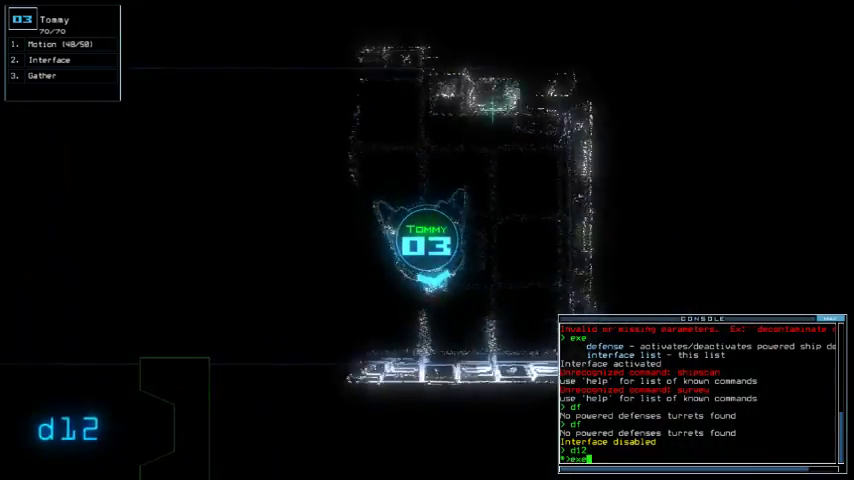
key("Return")
key("Escape")
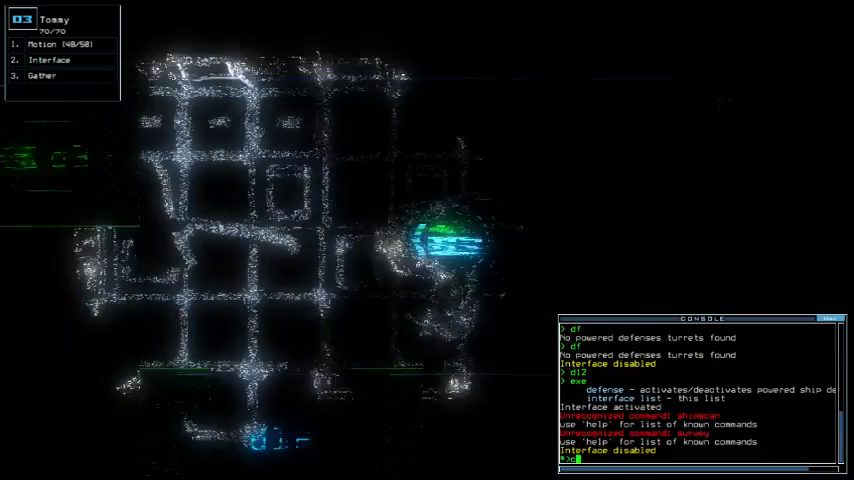
type("cccc")
key("Return")
type("m3otion")
key("Return")
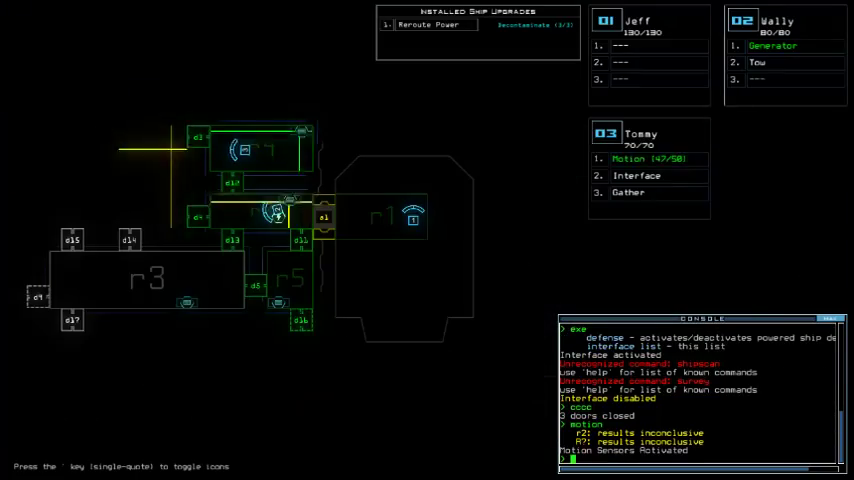
Open doors d3, d12 and d4, and gather the scrap near d4.
key("Tab")
type("d3:d3")
key("Return")
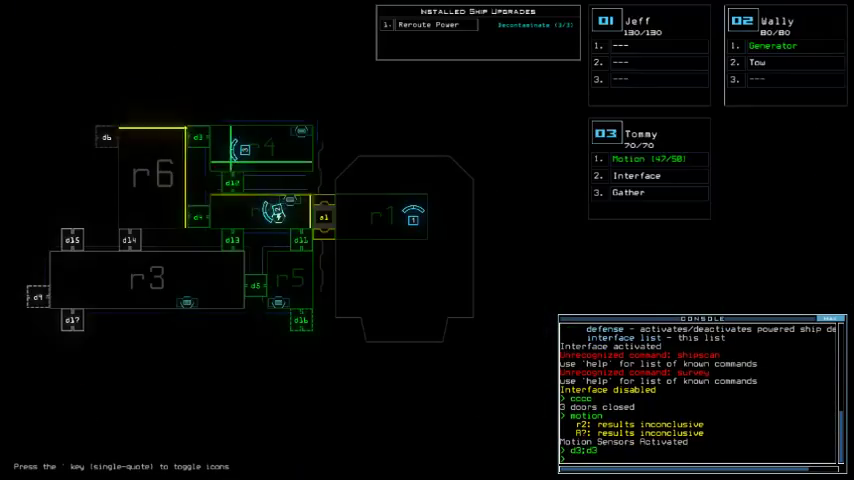
key("Tab")
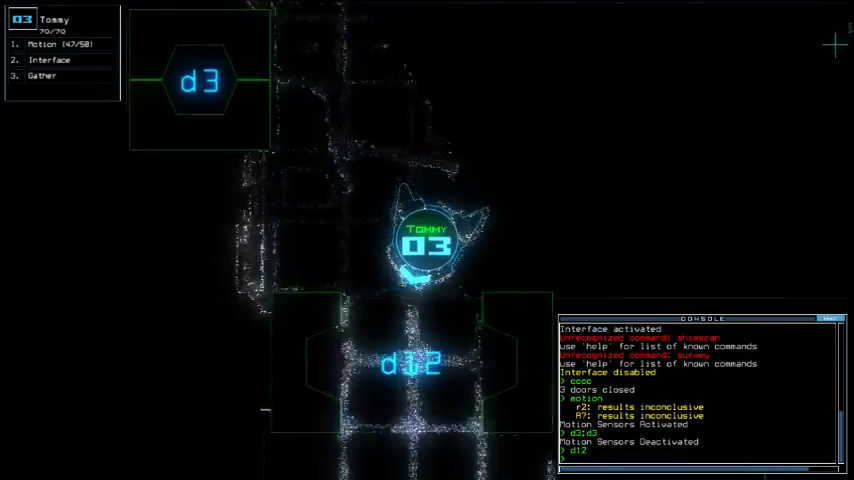
type("d12")
key("Return")
type("d12 d4")
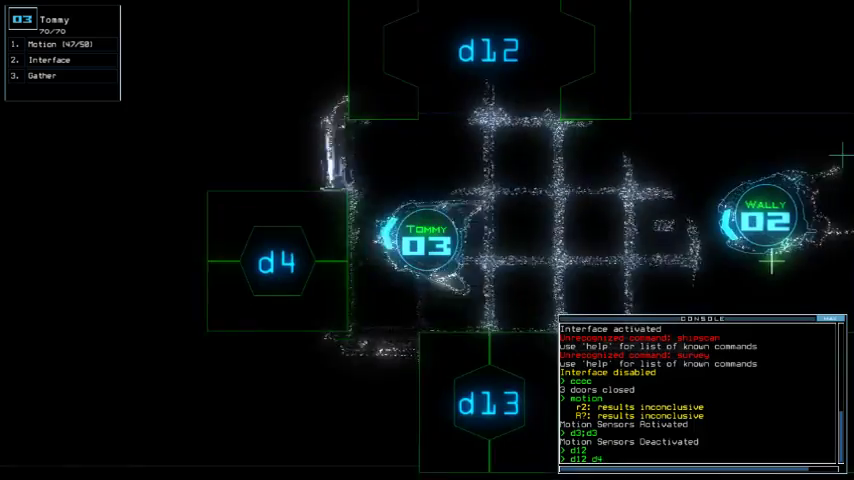
type("s")
key("Return")
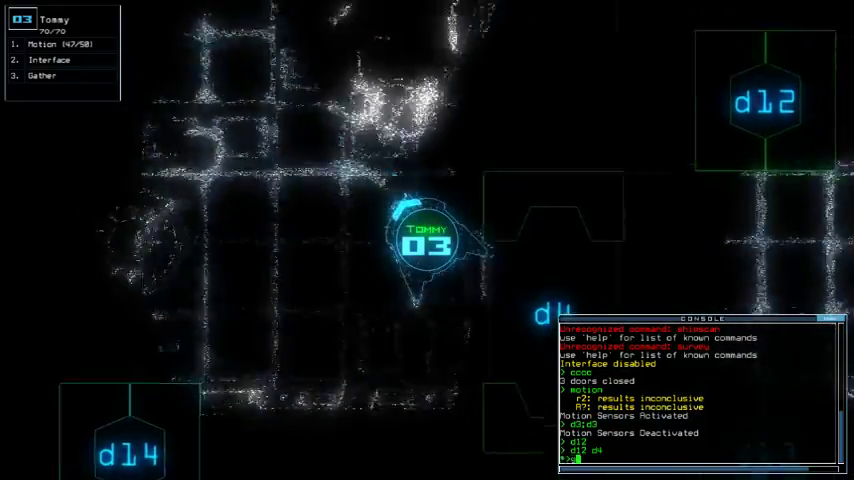
type("g")
key("Return")
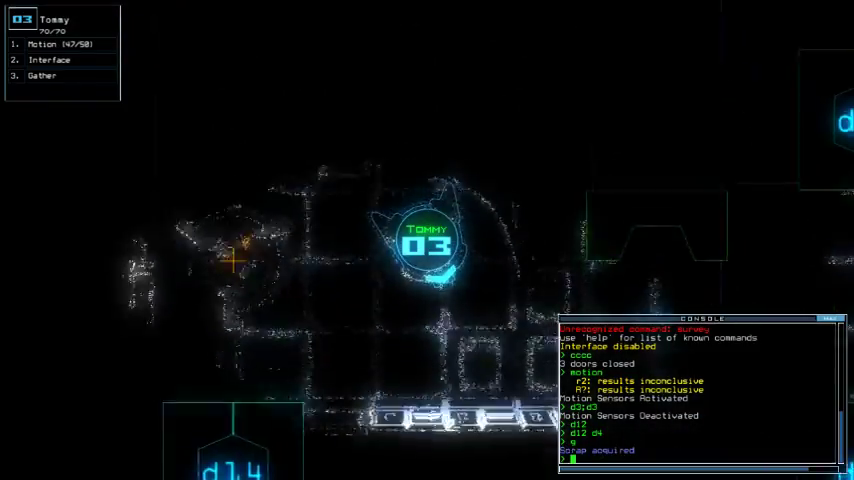
type("d")
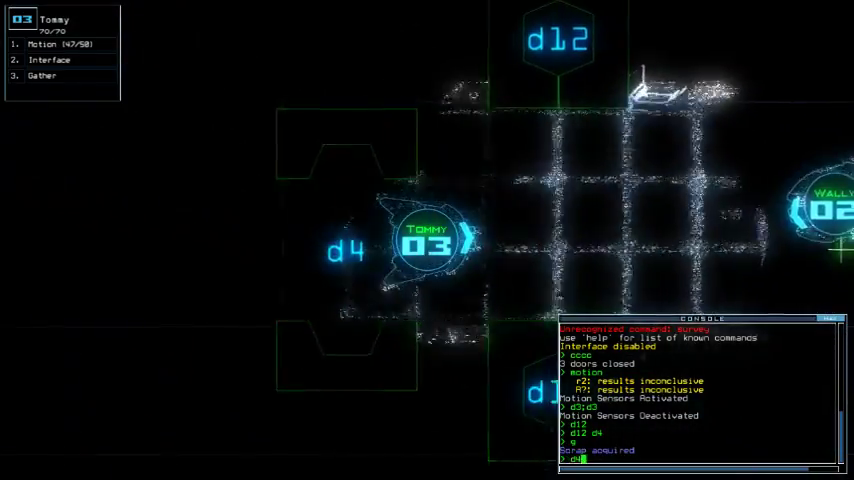
type("4")
Send drone 03 through doors d4 and d11, scan for motion, and open d16.
key("Return")
type("d11")
key("Return")
type("d11")
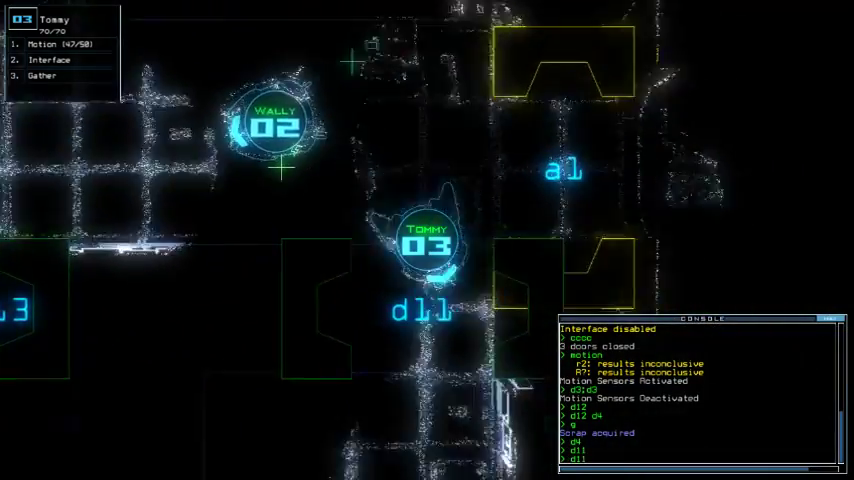
key("Return")
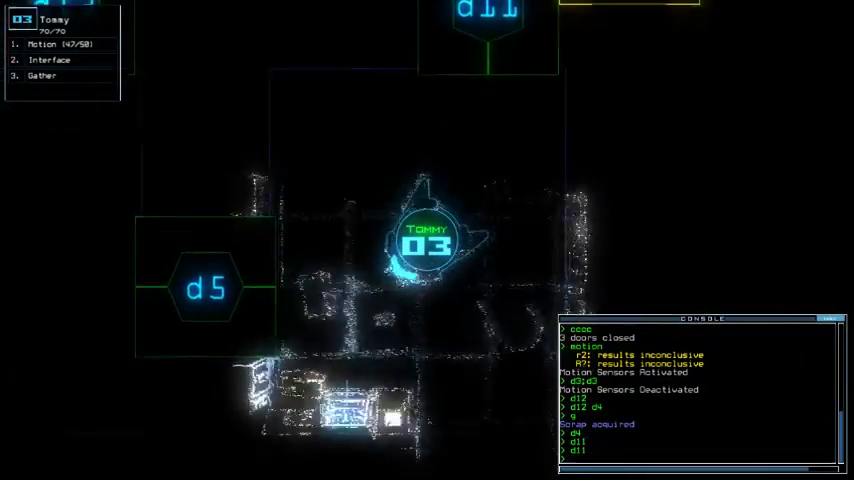
type("motion")
key("Return")
type("d16;d16")
key("Return")
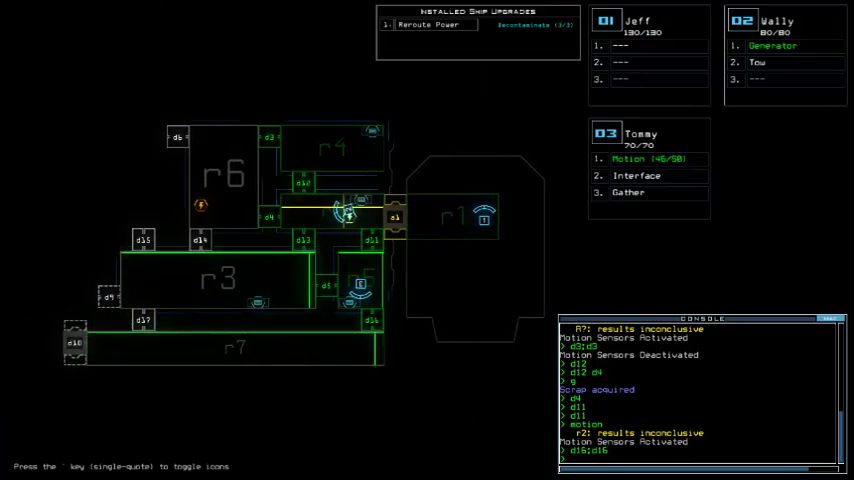
type("d4")
Power rooms with drone 02's generator past d4, send drone 03 to d5, and check status.
key("Return")
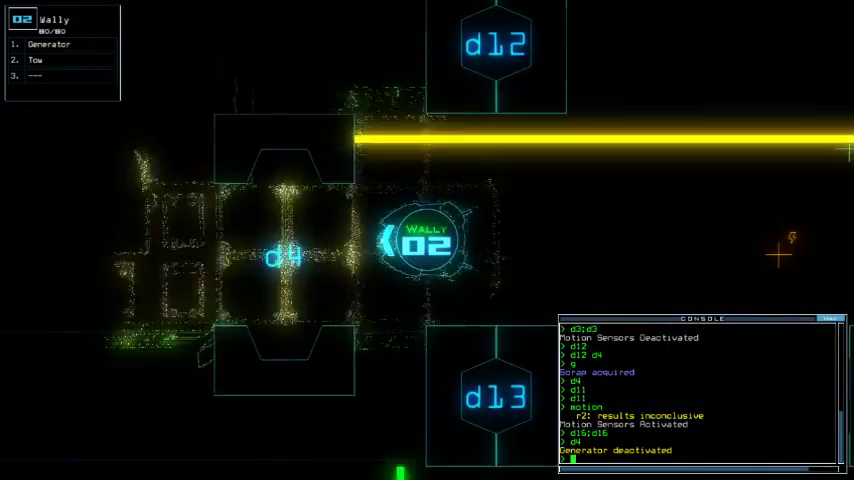
type("ge")
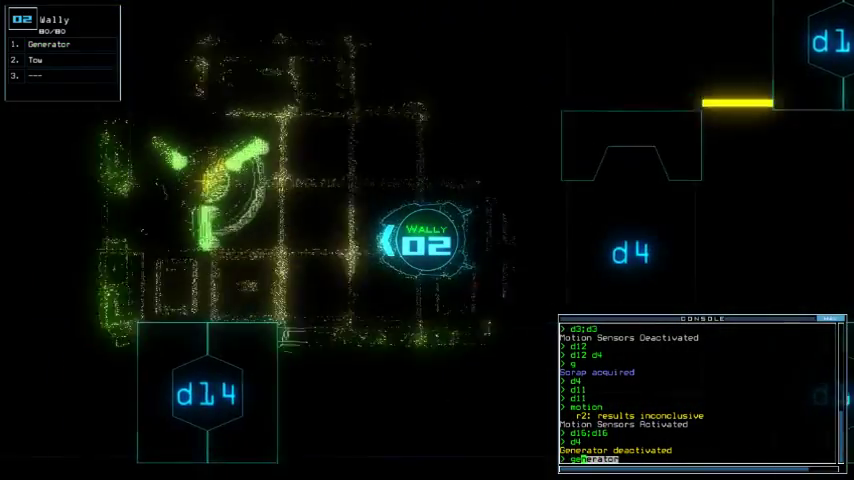
key("Return")
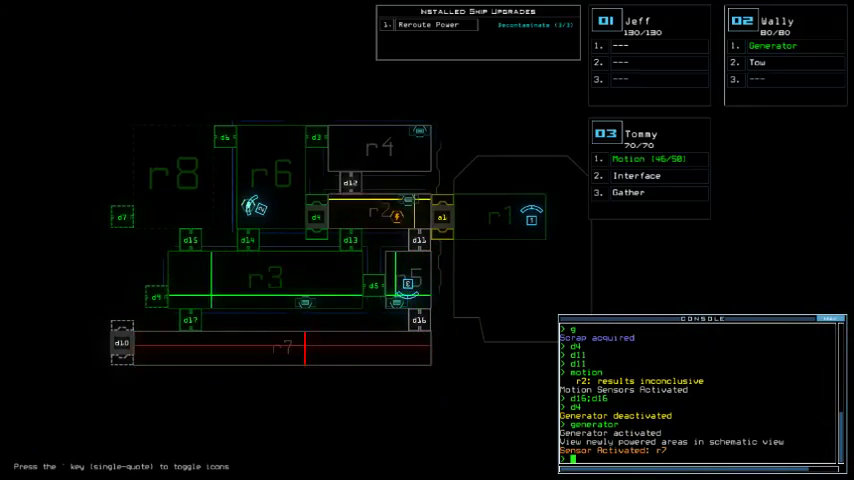
type("3d5")
key("Return")
type("status")
key("Return")
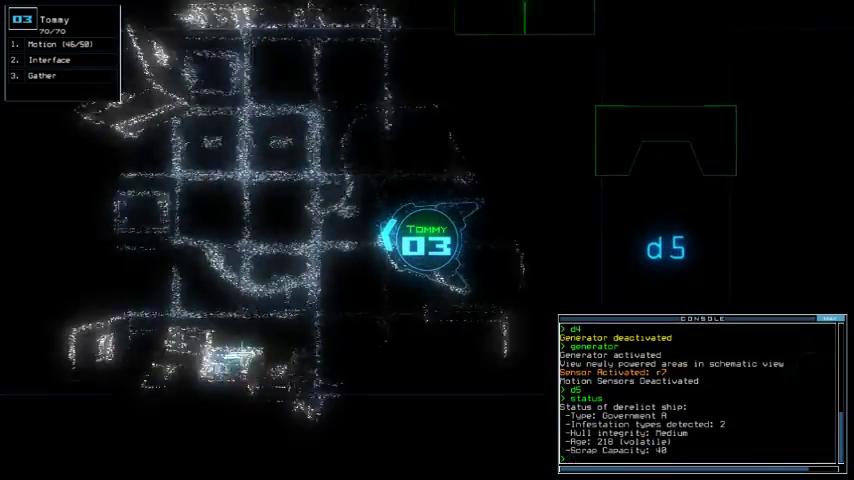
Run a motion scan and open doors d17 and d9 for drone 03.
key("Tab")
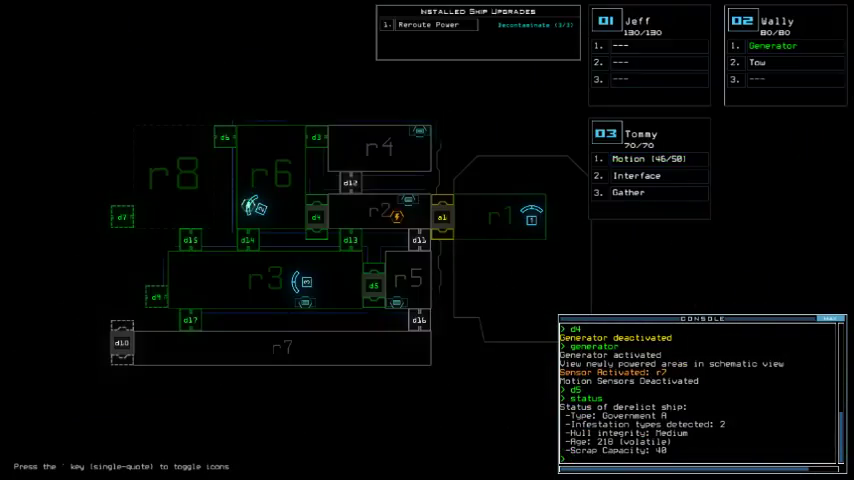
key("Tab")
type("mo")
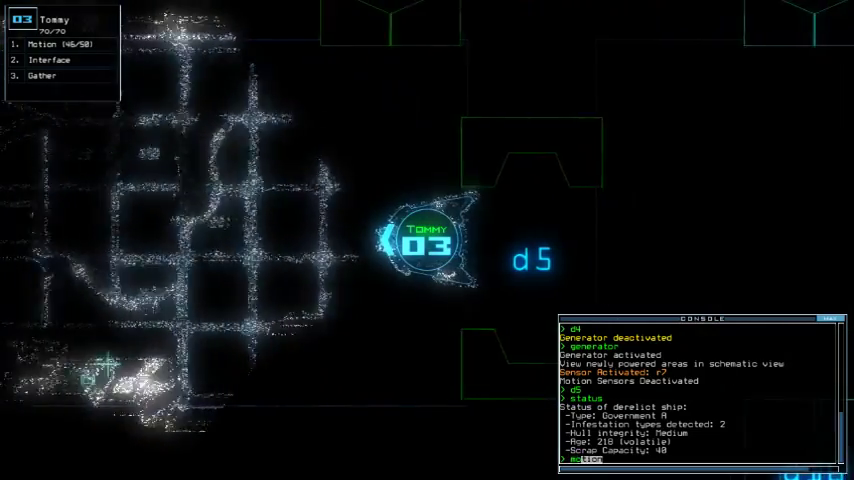
key("Return")
key("Tab")
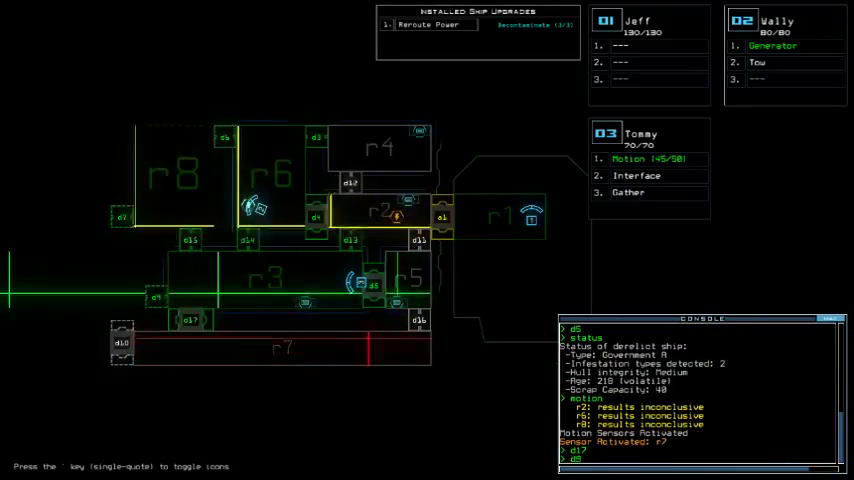
key("Tab")
key("Tab")
key("Return")
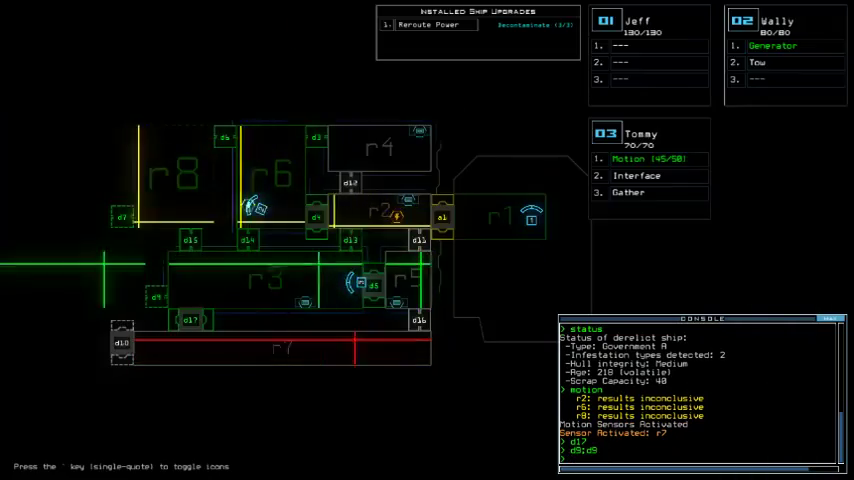
key("Tab")
type("d9;d9")
key("Return")
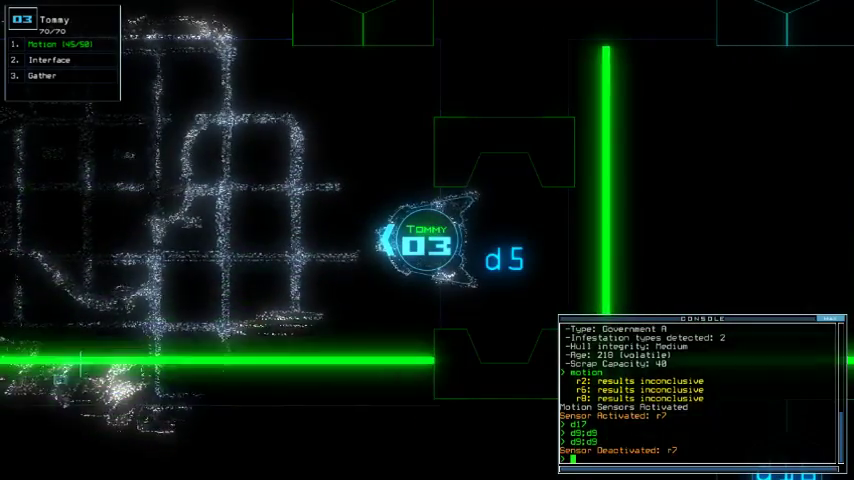
type("cccc")
Close the passed doors, run drone 02's generator at d11, check mission time, and gather scrap.
key("Return")
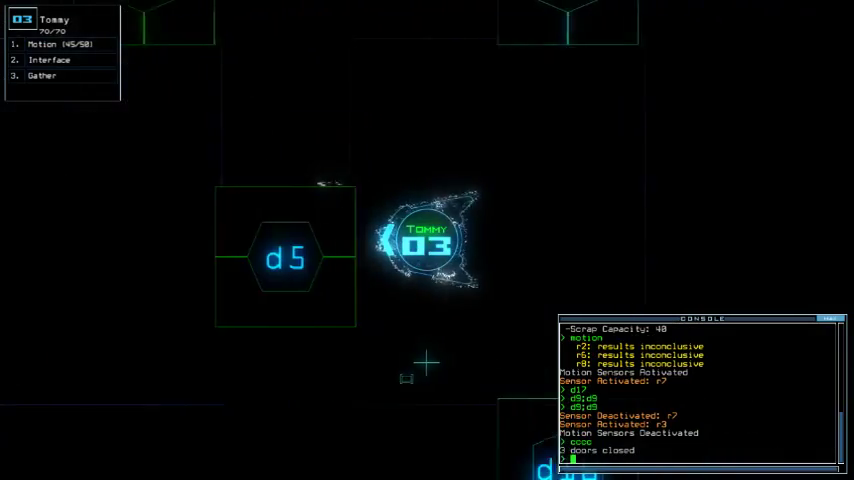
key("Tab")
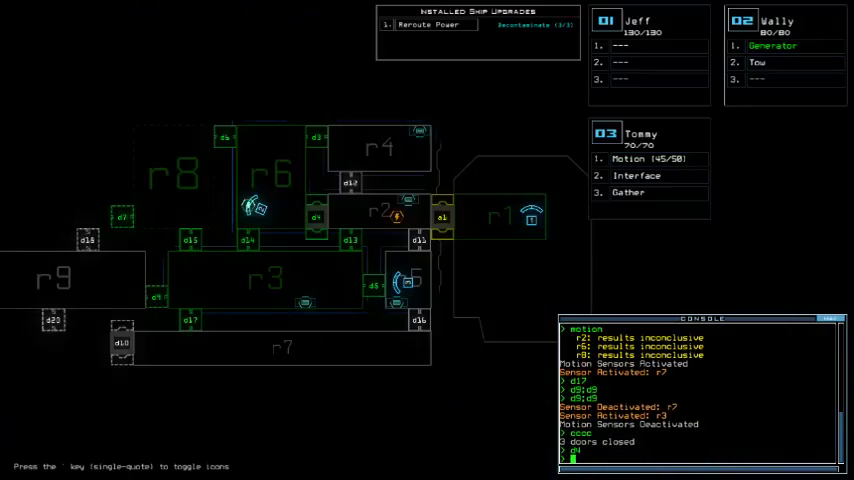
key("2")
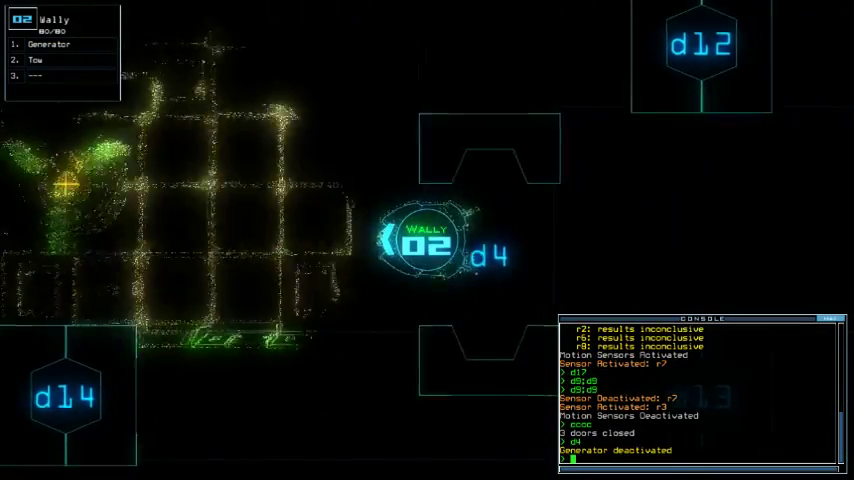
type("generator :")
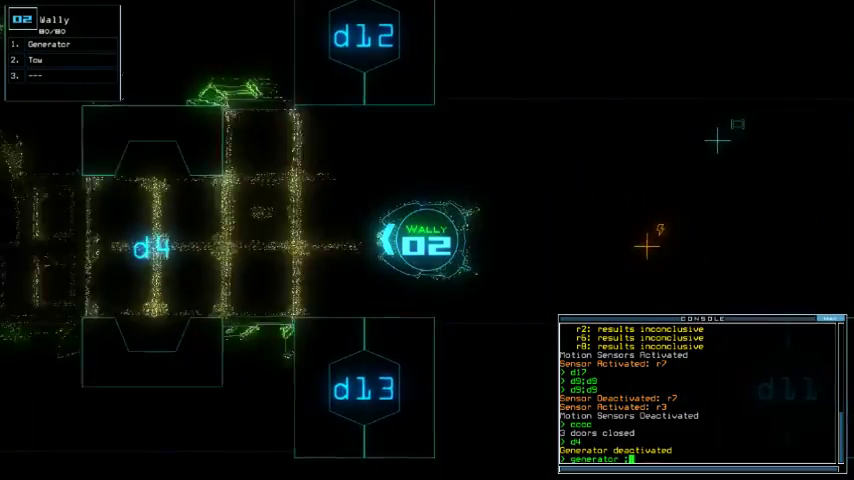
type("d11")
key("Return")
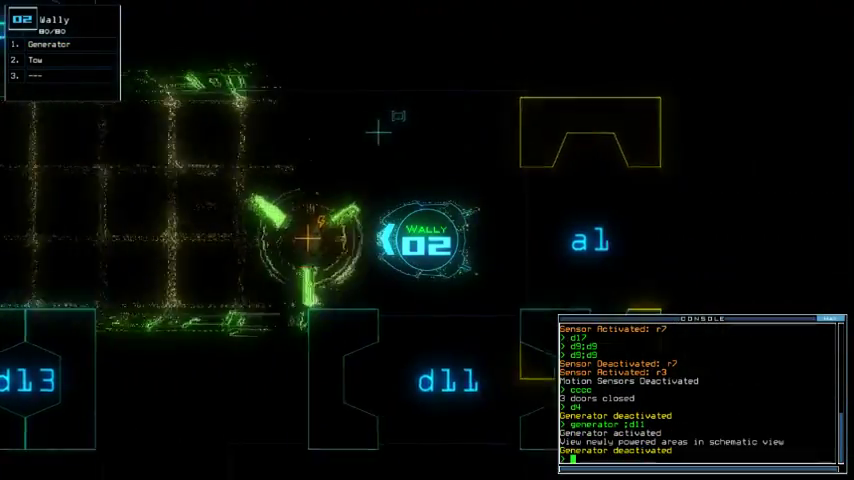
type("3")
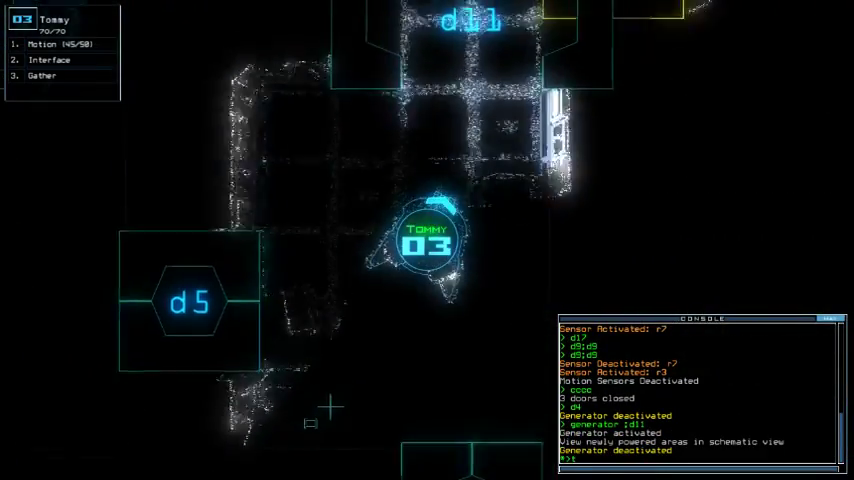
type("e")
key("Return")
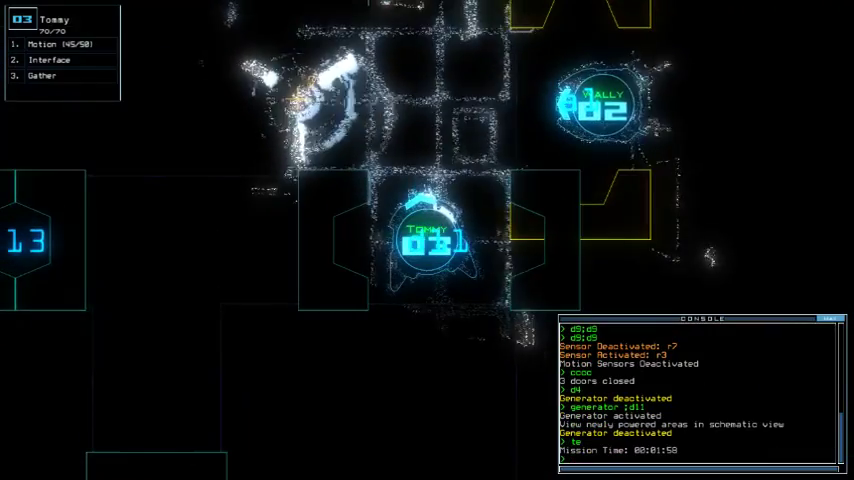
type("2")
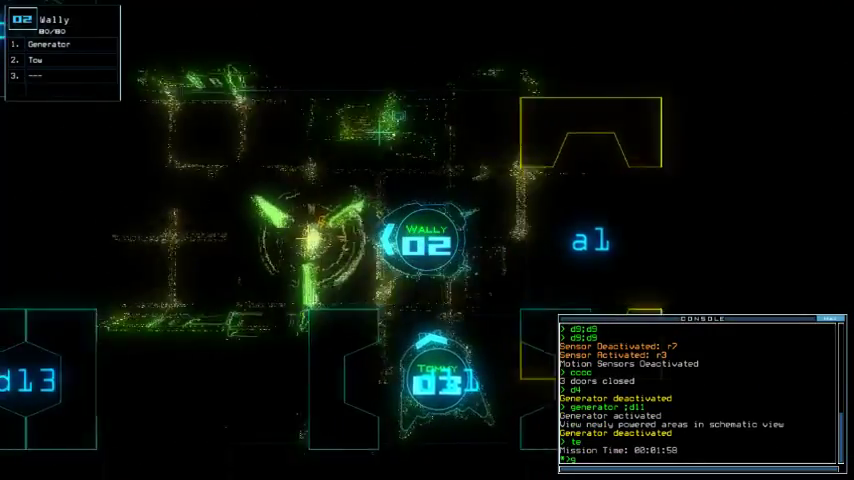
type("3g")
key("Return")
type("2")
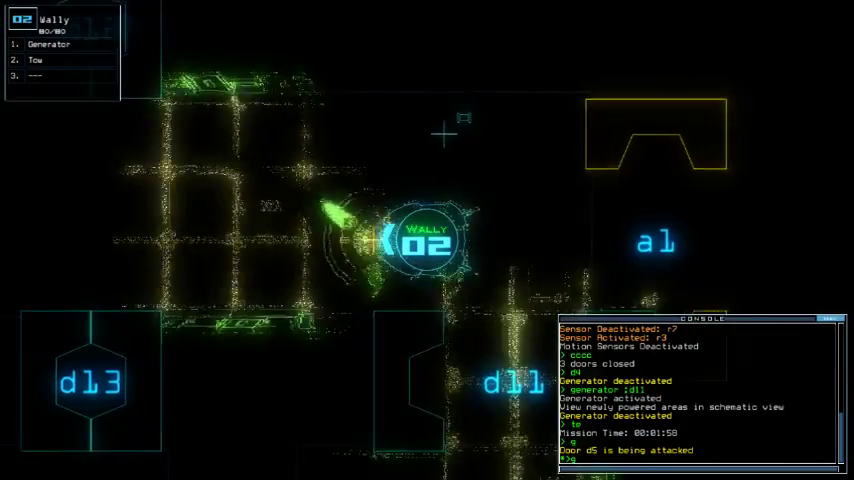
type("generator")
Turn on drone 02's generator and send drone 03 through doors d11 and d5.
key("Return")
key("Tab")
key("Escape")
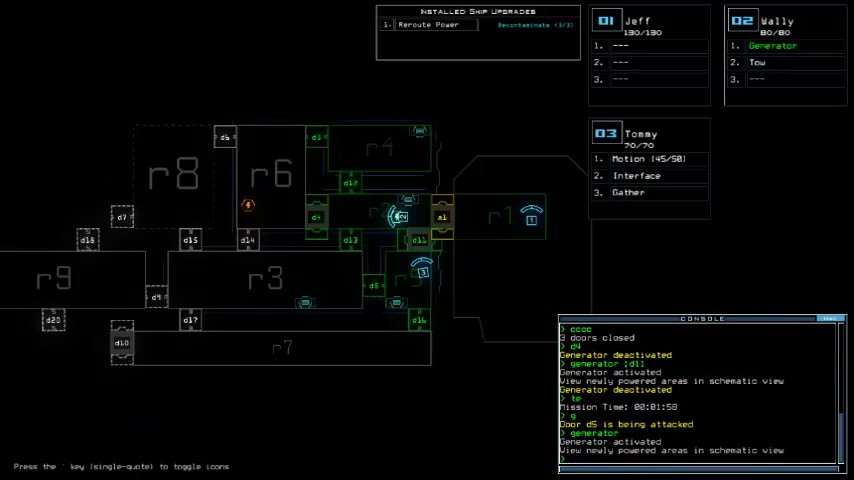
key("Tab")
type("d11 d5")
key("Return")
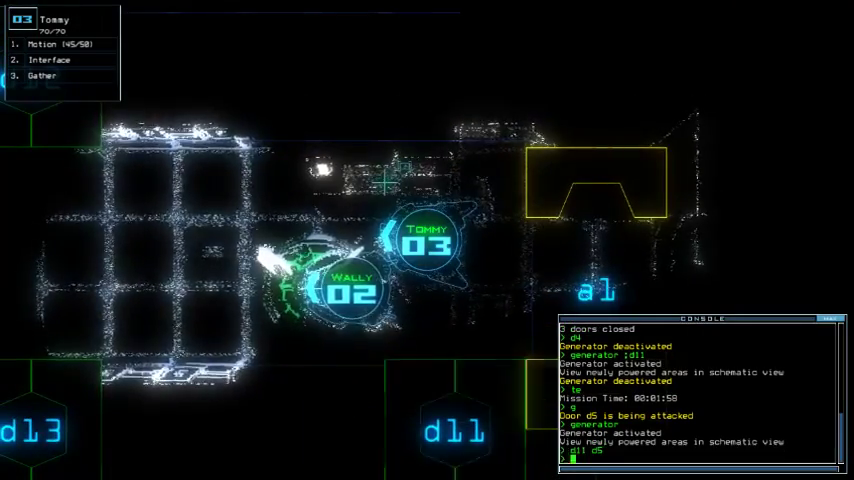
Close the open doors, send drone 03 to d13, open d11, and close doors again.
key("Tab")
key("Tab")
type("cccc")
key("Return")
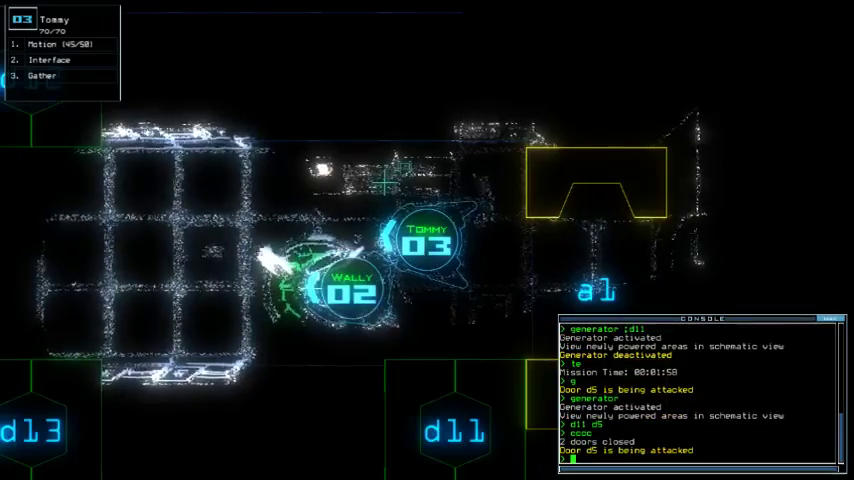
key("Tab")
type("3")
key("Return")
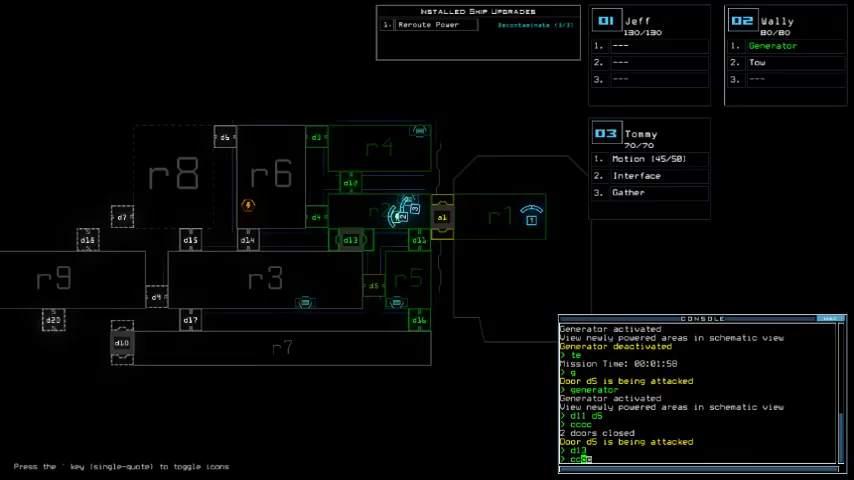
key("Tab")
key("Tab")
type("13d11")
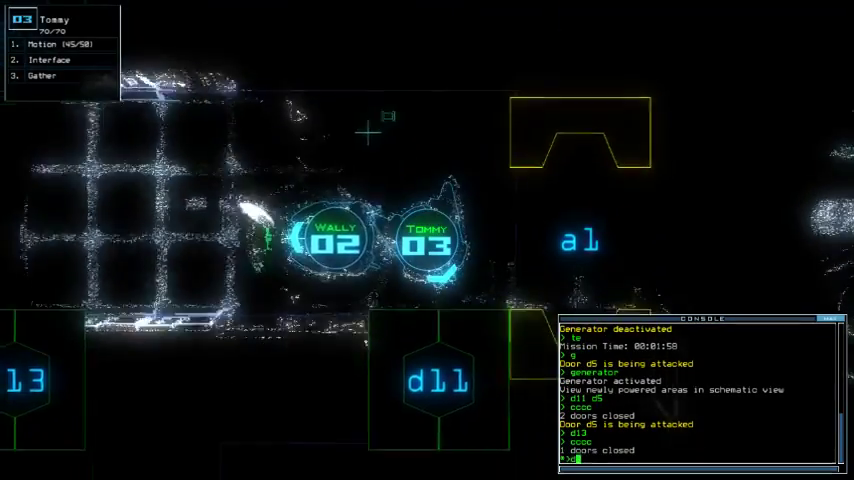
type("cc")
key("Return")
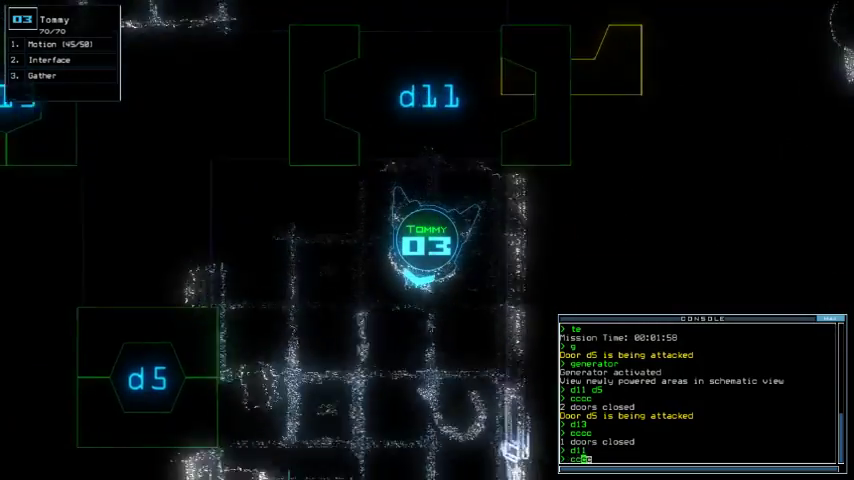
key("Tab")
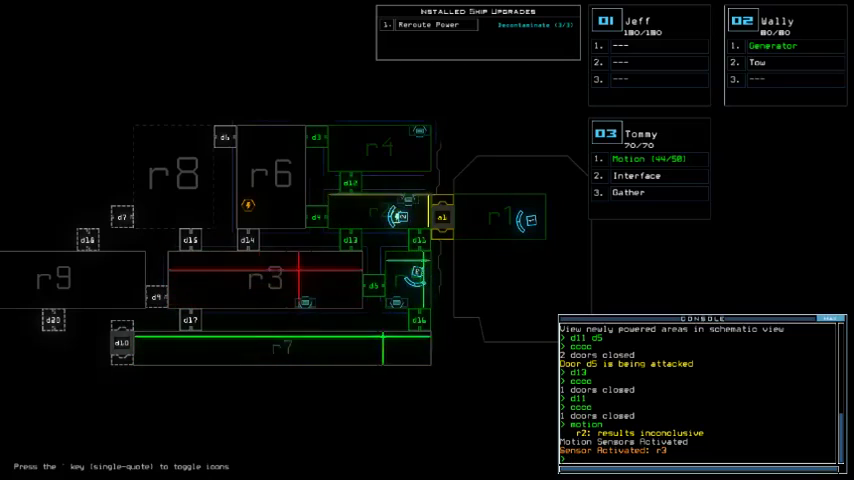
Check drone 01's camera, reroute power to r2, r3 and r7, and open doors d10 and d11.
key("1")
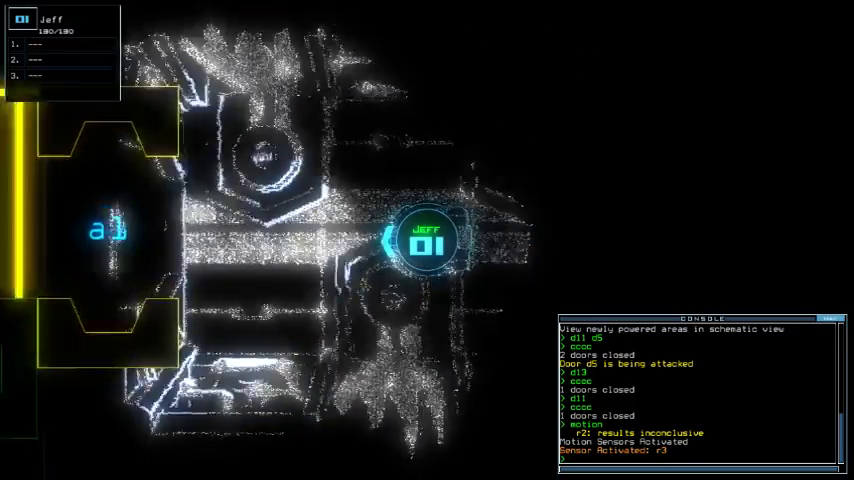
key("Tab")
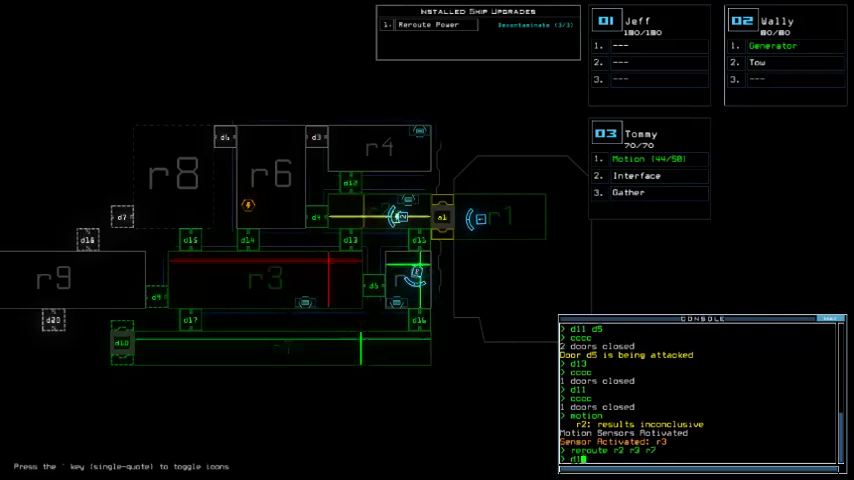
key("Tab")
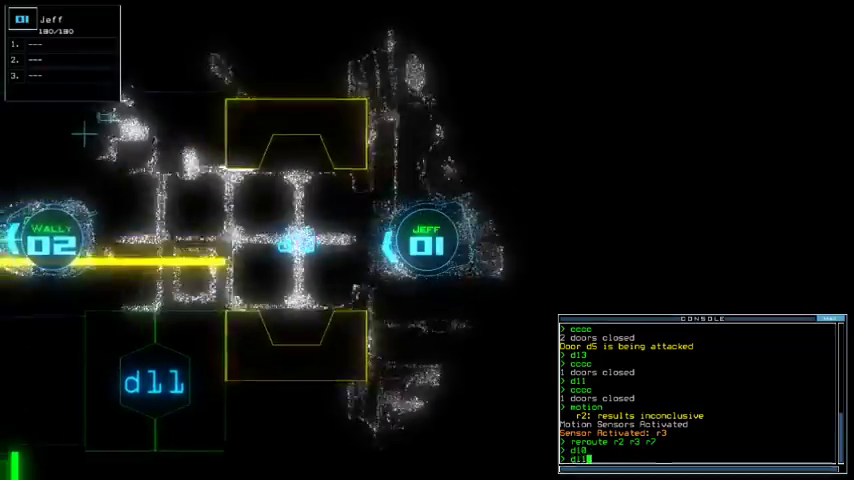
type("d11")
key("Return")
type("swap 3")
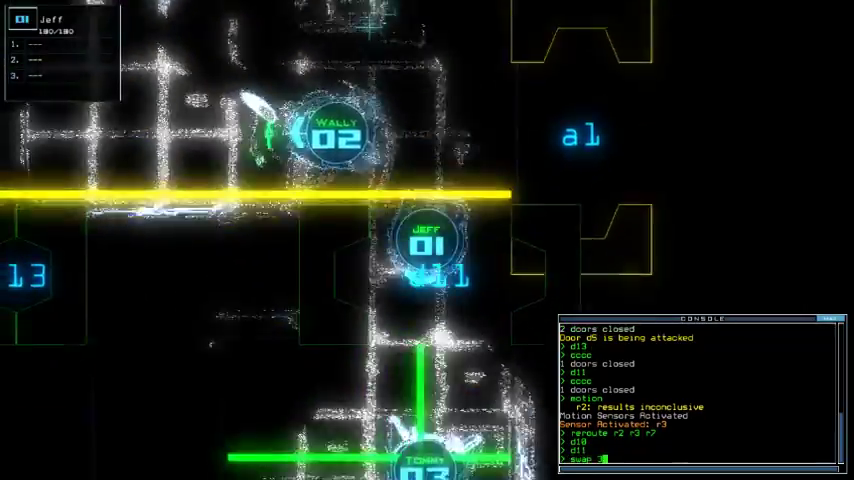
Swap the Motion sensor onto drone 01 and run a motion scan.
key("Return")
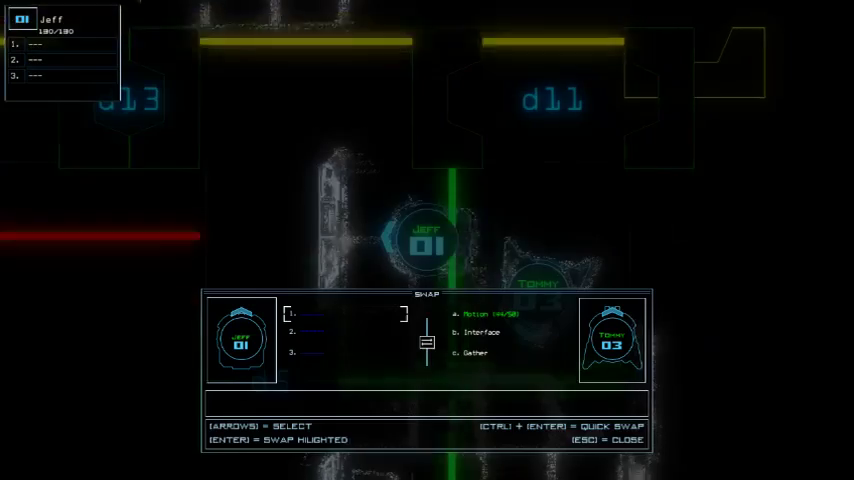
key("Right")
key("Return")
type("motion")
key("Return")
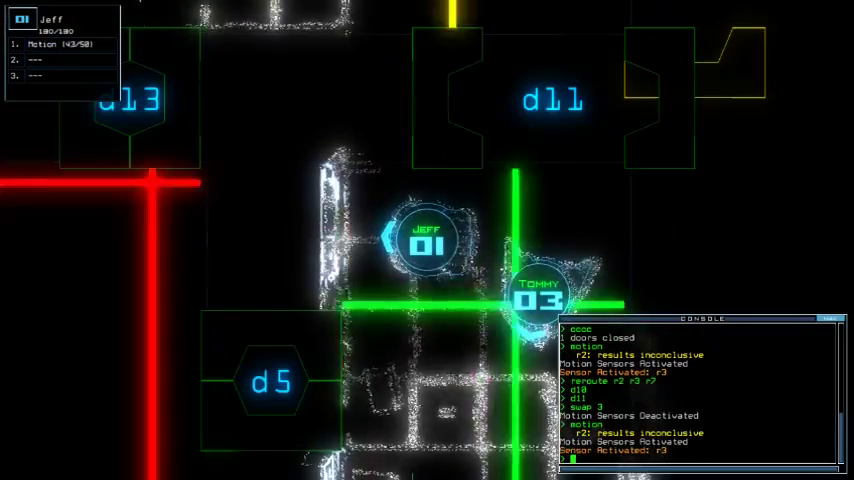
Open door d16 and gather the scrap beyond it with drone 03.
key("Tab")
type("d16")
key("Return")
type("g")
key("Return")
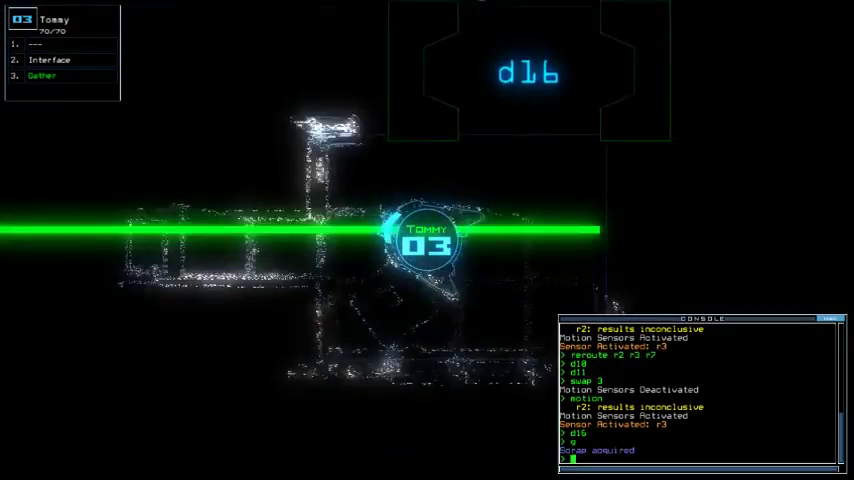
key("Tab")
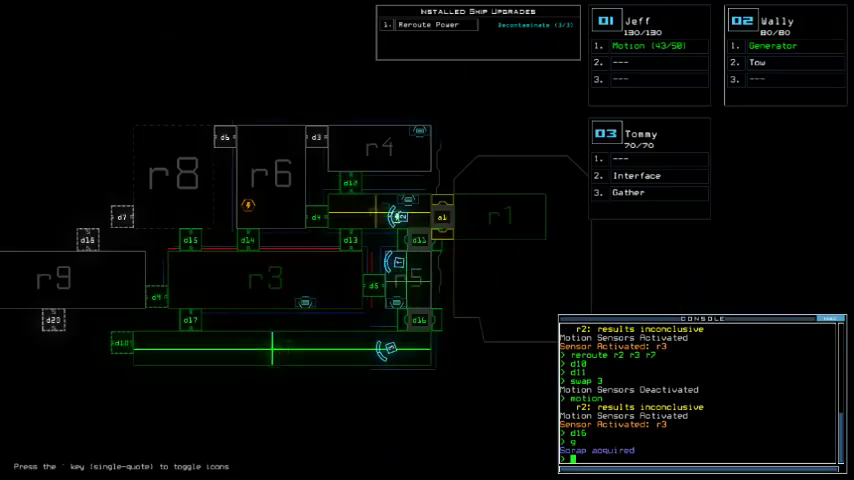
key("Tab")
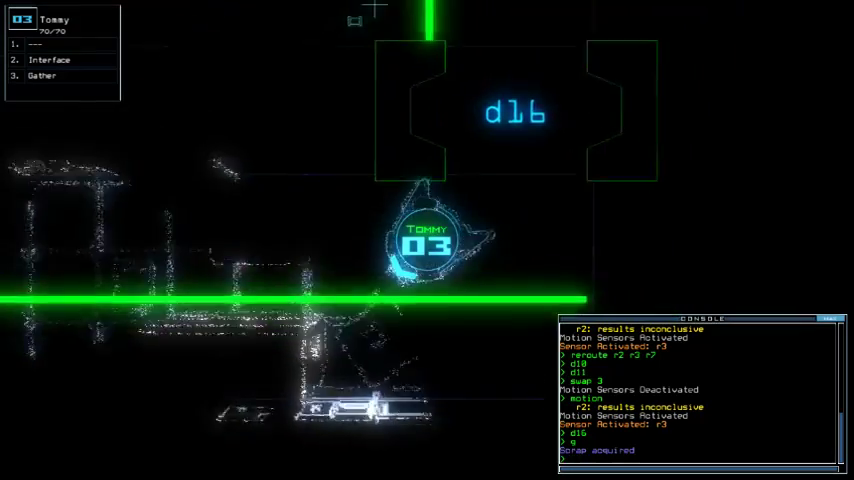
key("Tab")
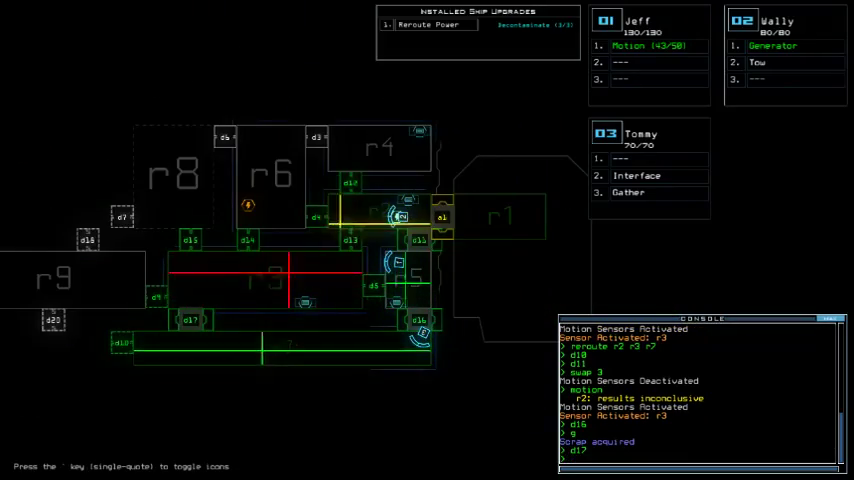
key("Tab")
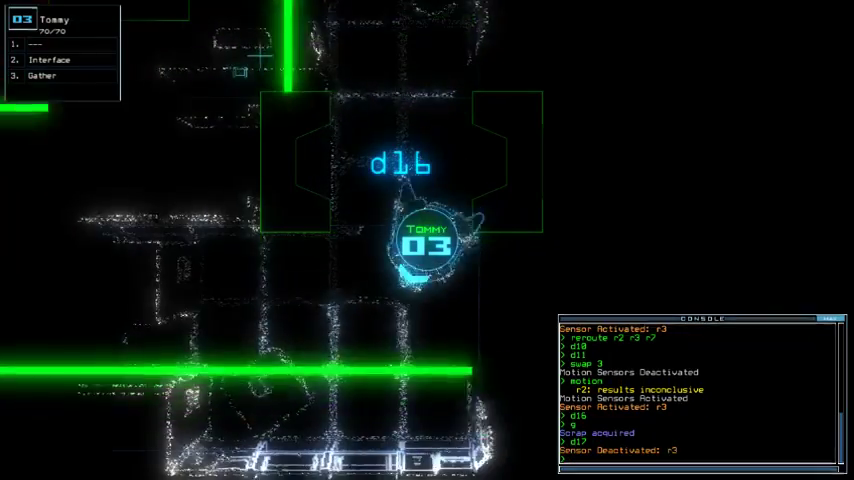
type("ccc")
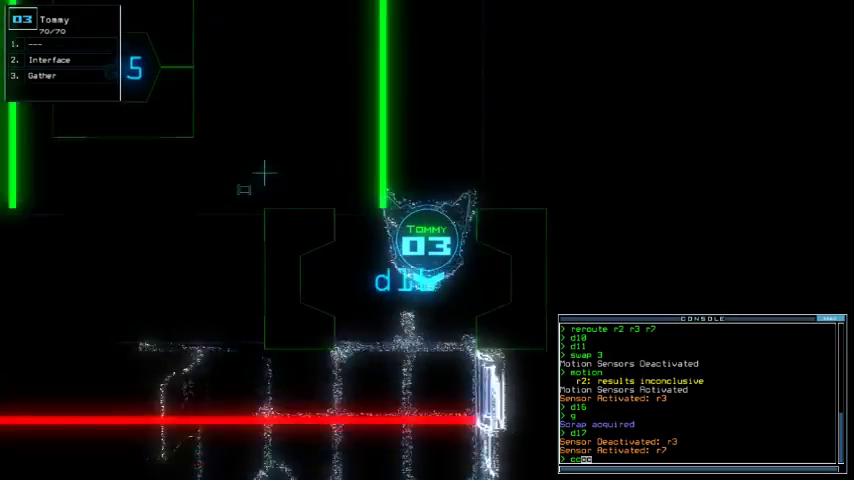
Close the open doors, return Motion to drone 03, and send drone 01 back to r1.
key("Return")
type("swap 3")
key("Return")
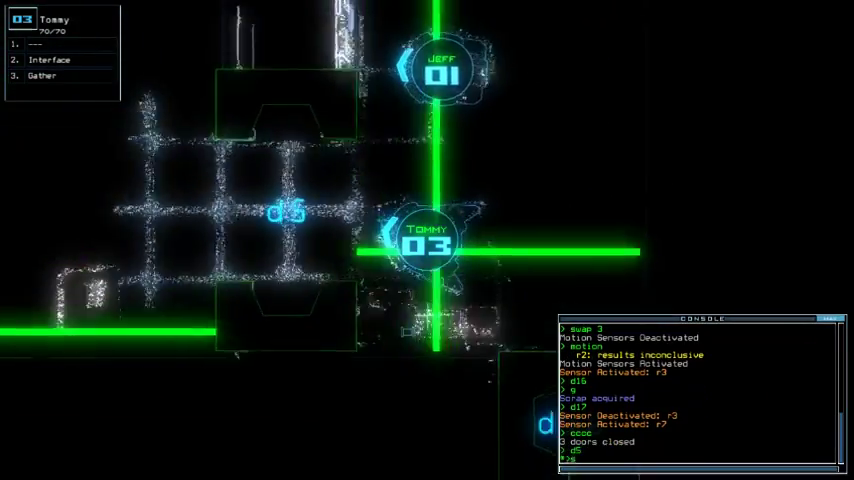
key("Return")
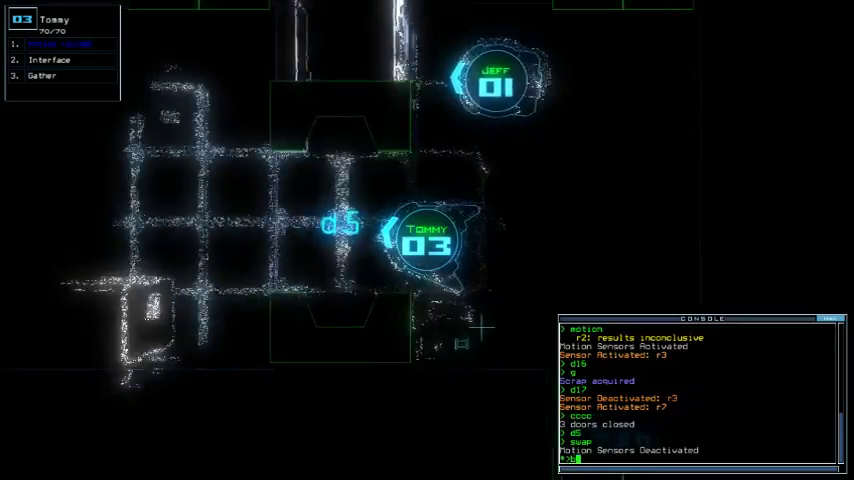
type("back 1")
key("Return")
type("d5")
Open door d5, send Tommy through d9 to gather scrap, and return to the map.
key("Return")
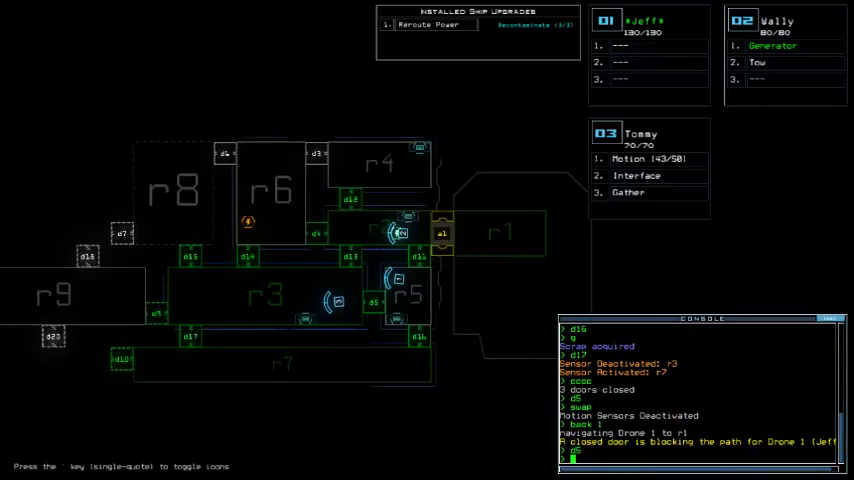
key("Return")
type("motion")
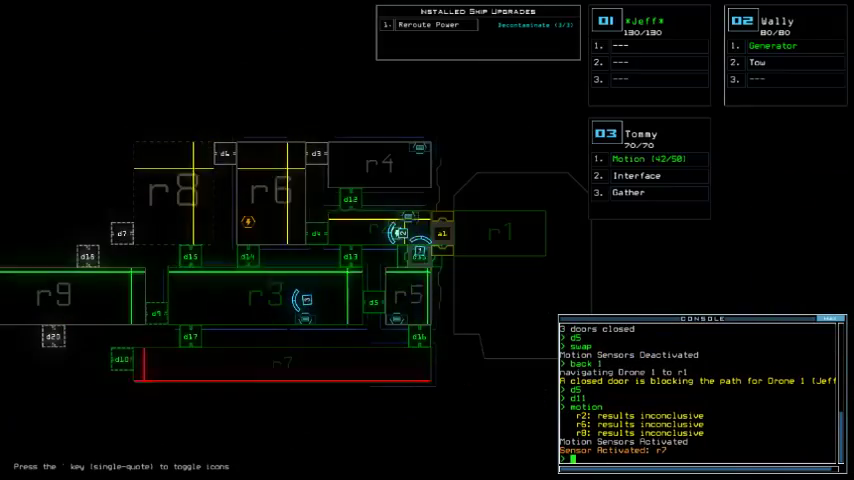
key("Tab")
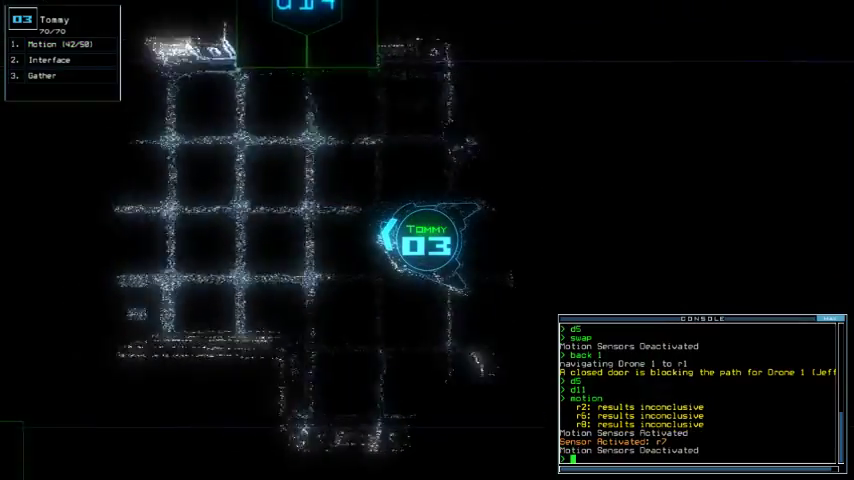
key("Left")
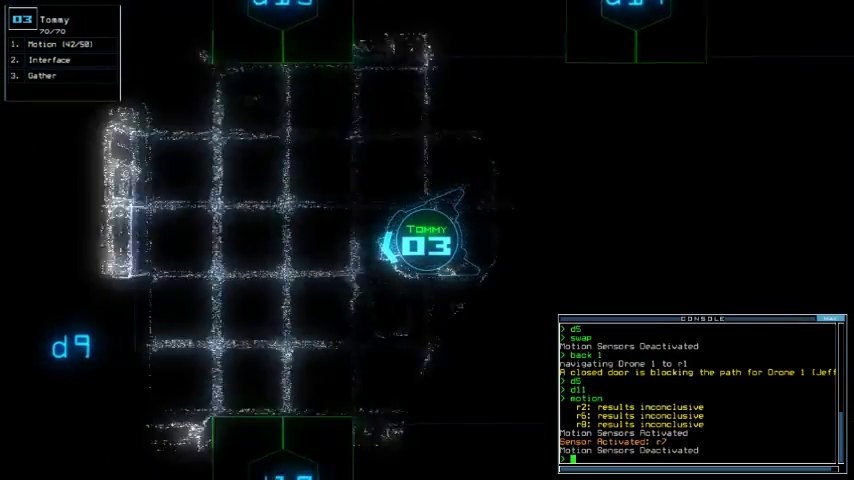
type("d9")
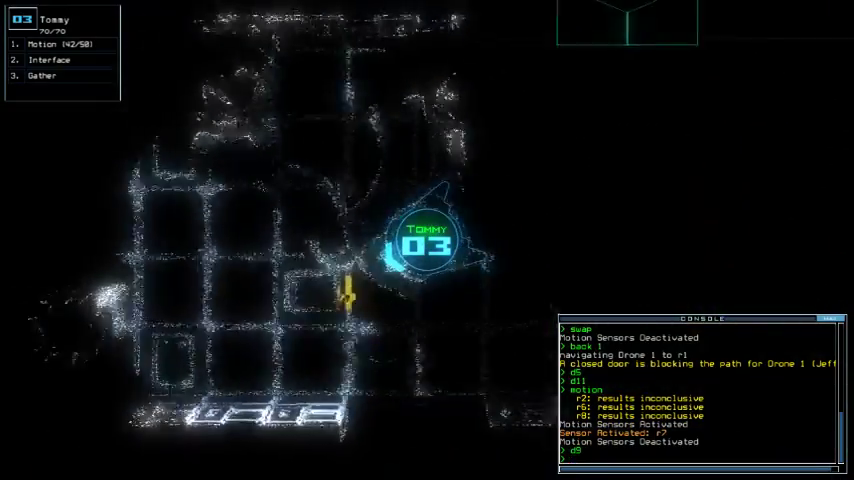
type("g")
key("Return")
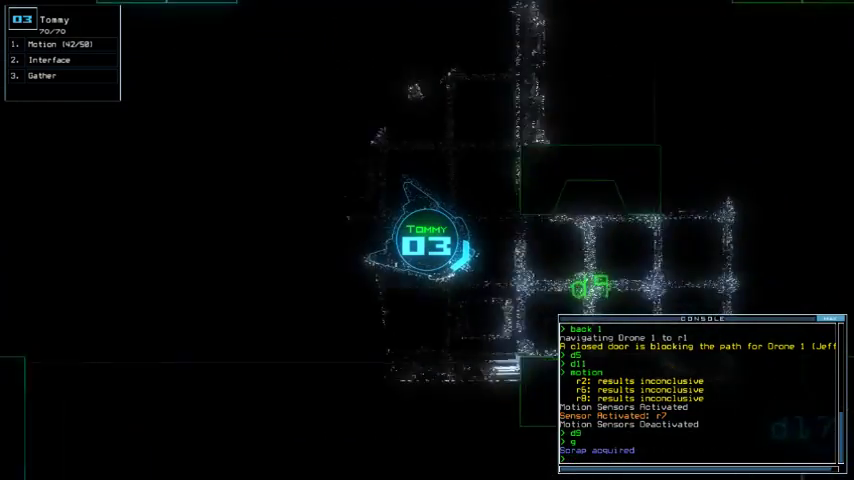
key("Tab")
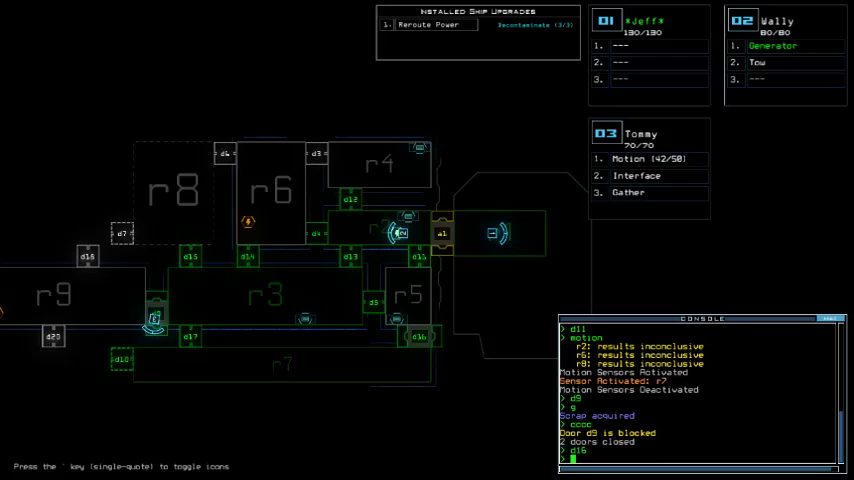
Restart Wally's generator twice, open door d16 and check the elapsed mission time.
key("2")
type("d13")
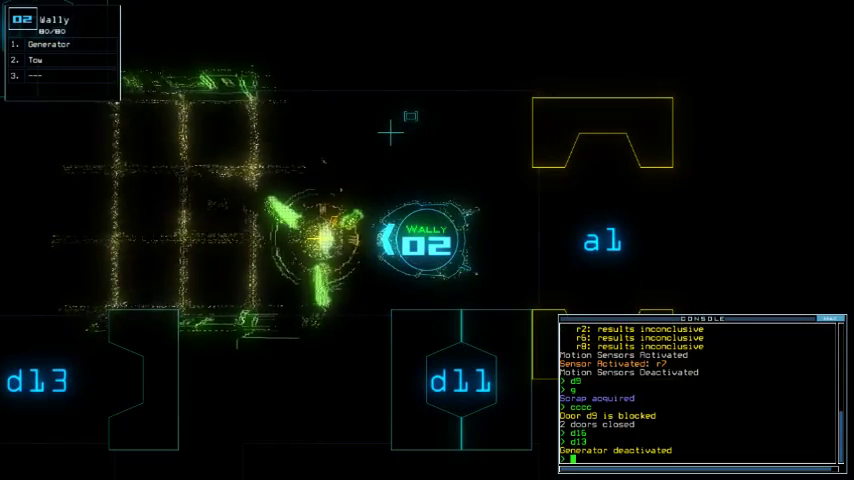
type("g")
key("Return")
key("Tab")
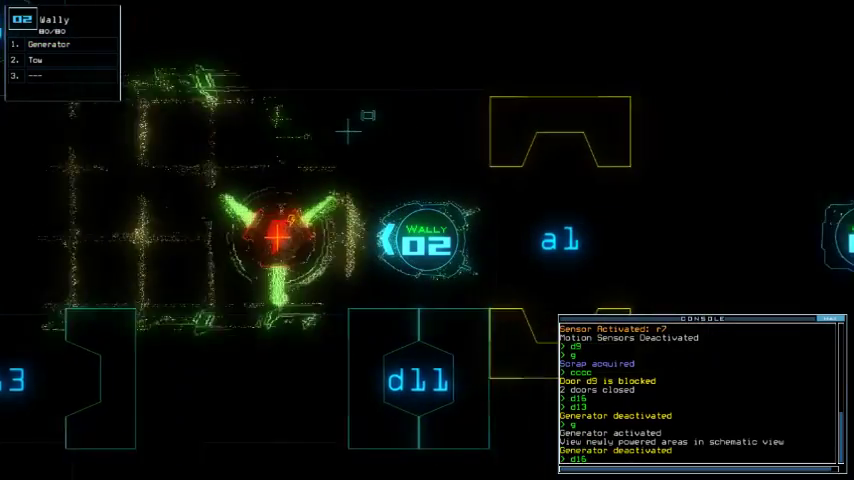
key("Return")
type("te")
key("Return")
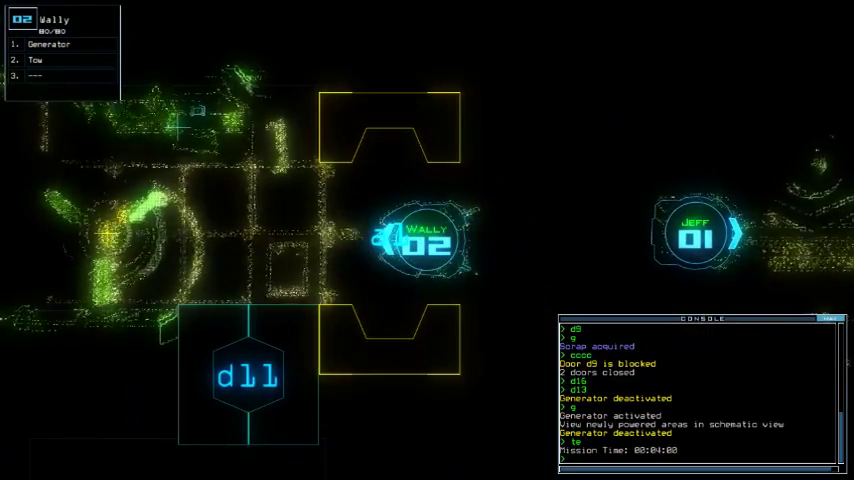
type("generator")
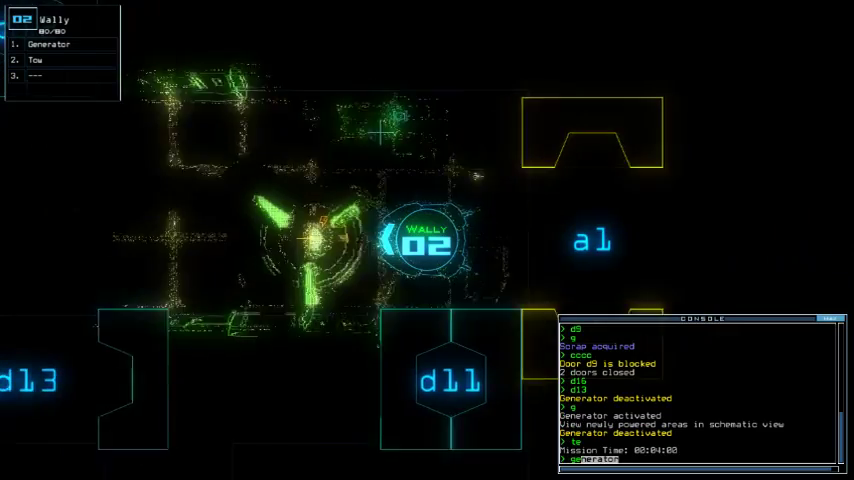
key("Return")
key("Tab")
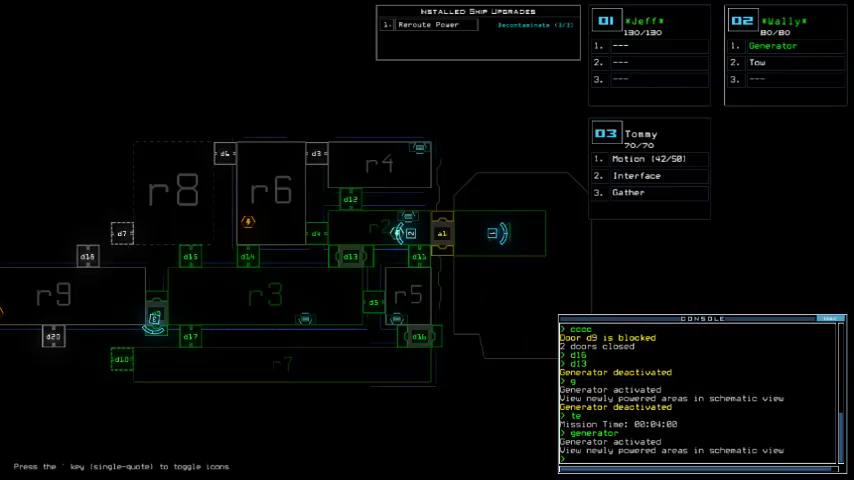
key("Tab")
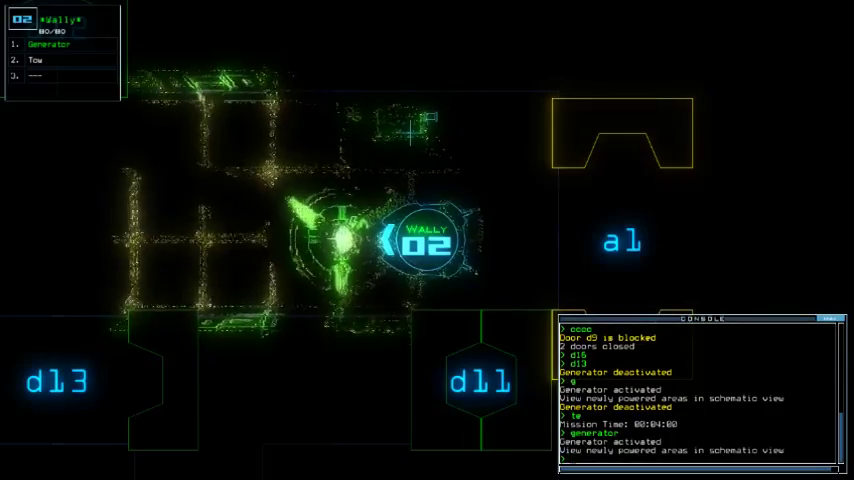
Drive Jeff through airlock a1 toward door d13 and open the Jeff–Tommy upgrade swap.
key("1")
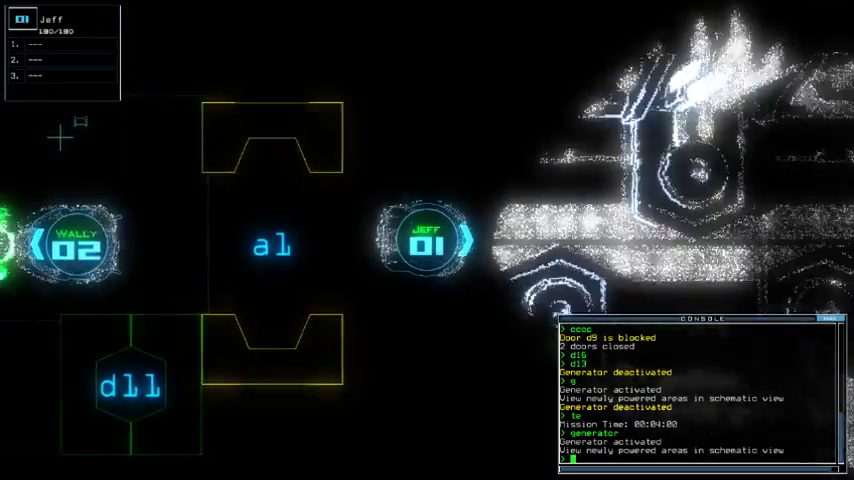
key("Left")
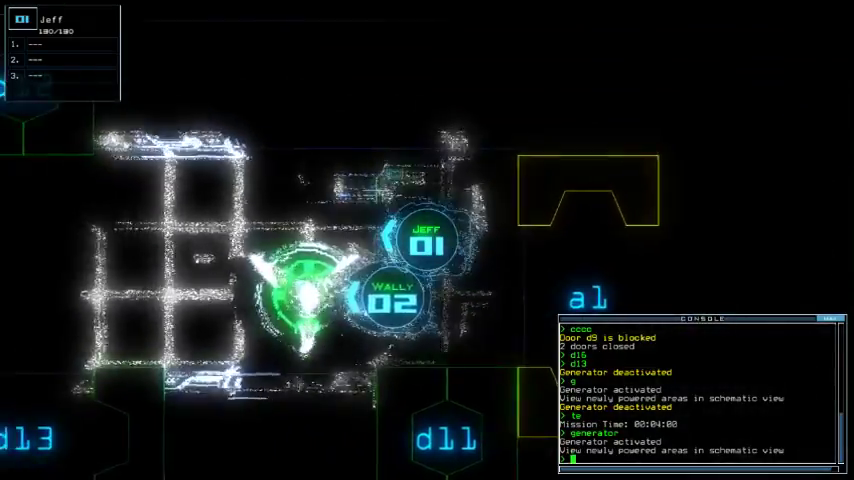
key("2")
key("1")
key("Left")
key("Down")
type("swap")
key("Return")
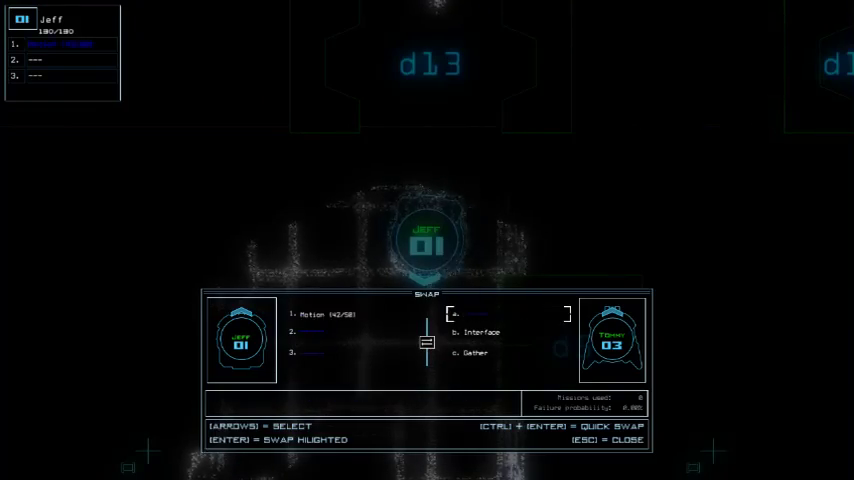
Close the upgrade swap and open door d16 while watching Tommy.
key("Escape")
key("Tab")
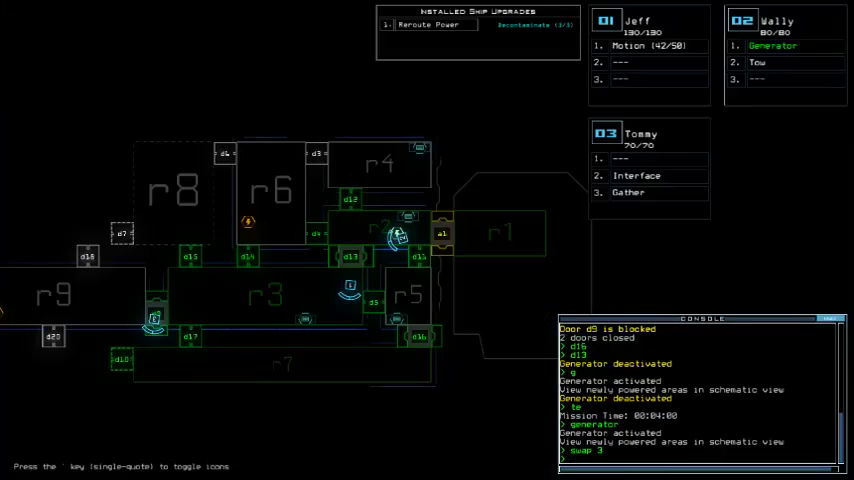
type("d16")
key("Return")
key("Tab")
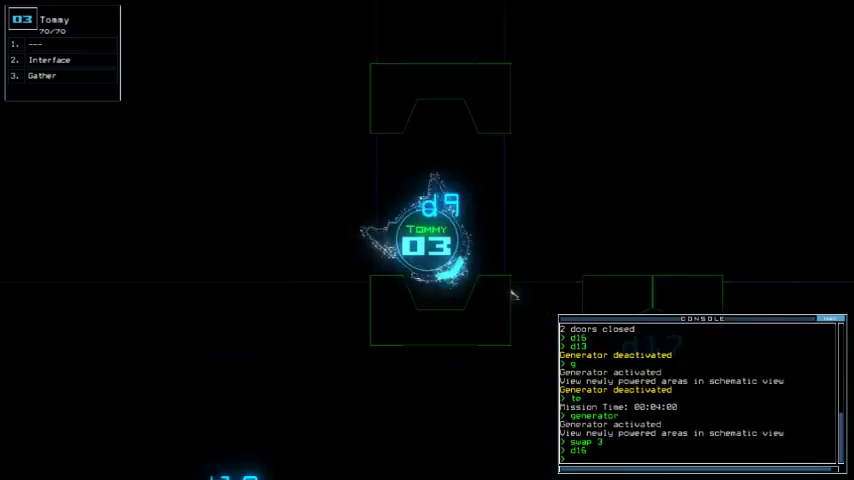
type("motion 1")
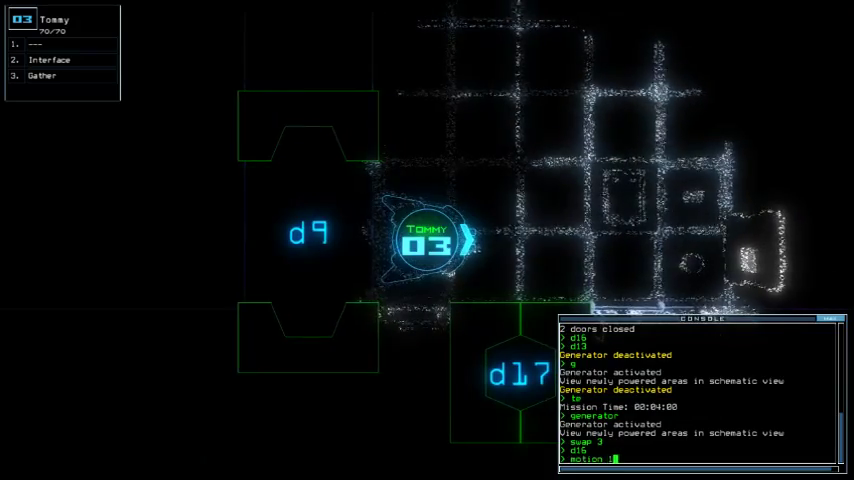
Motion-scan rooms r2, r6 and r8, then open door d17 for Tommy.
key("Return")
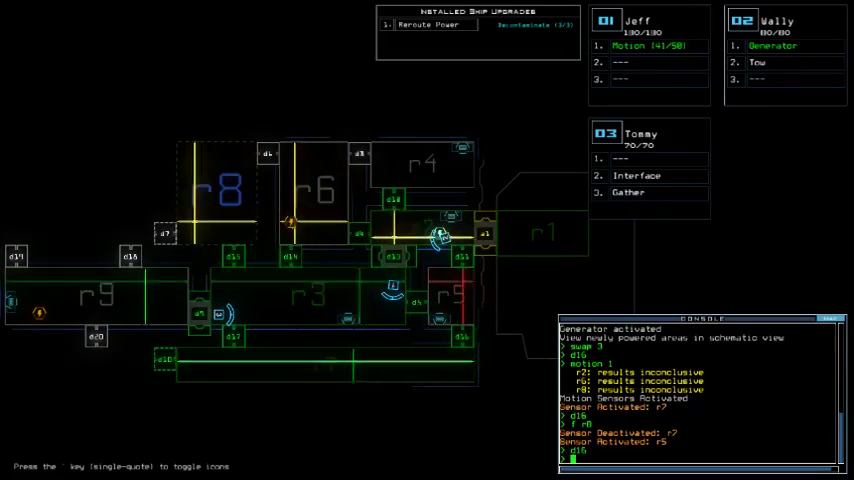
key("Tab")
type("d17")
key("Return")
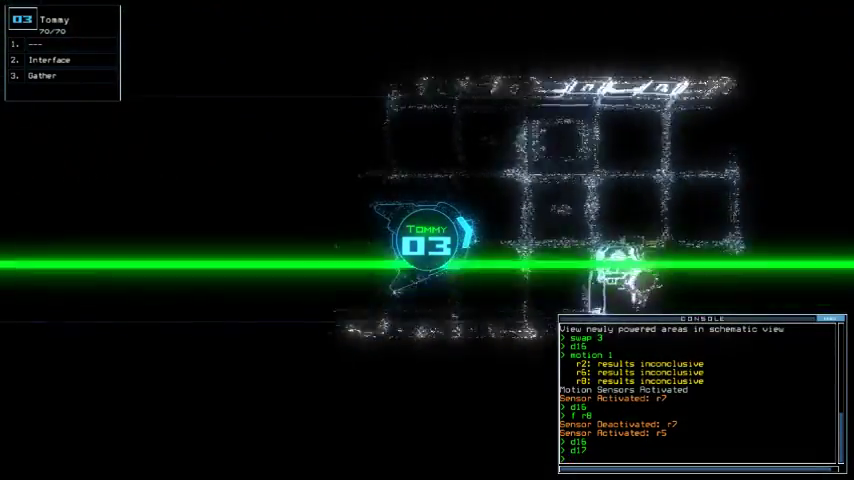
type("g")
Have Tommy gather scrap, toggle door d18, and send Jeff to Tommy's room.
key("Return")
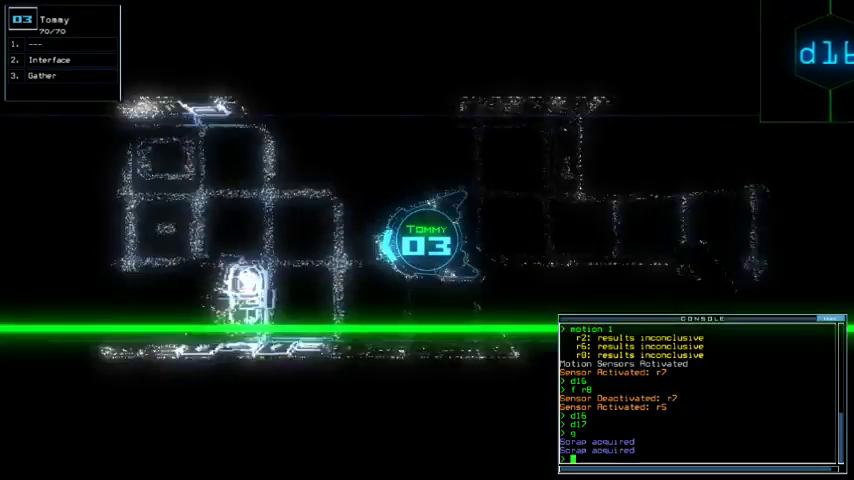
key("Tab")
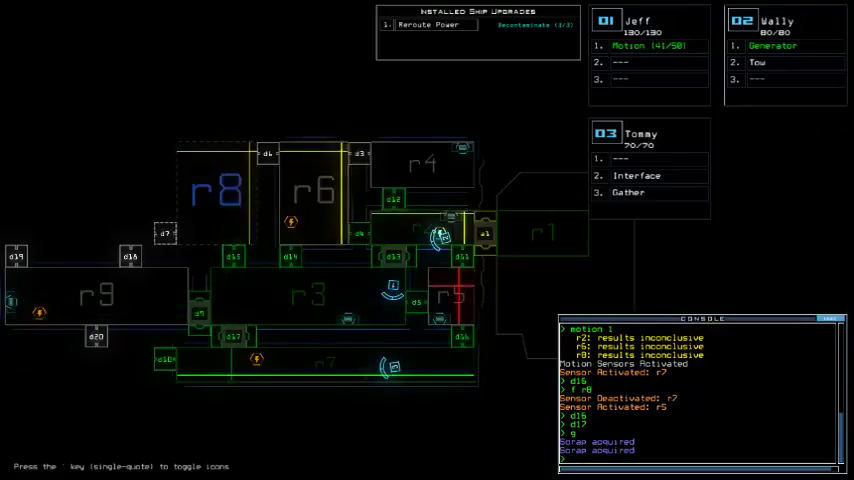
key("Return")
key("Tab")
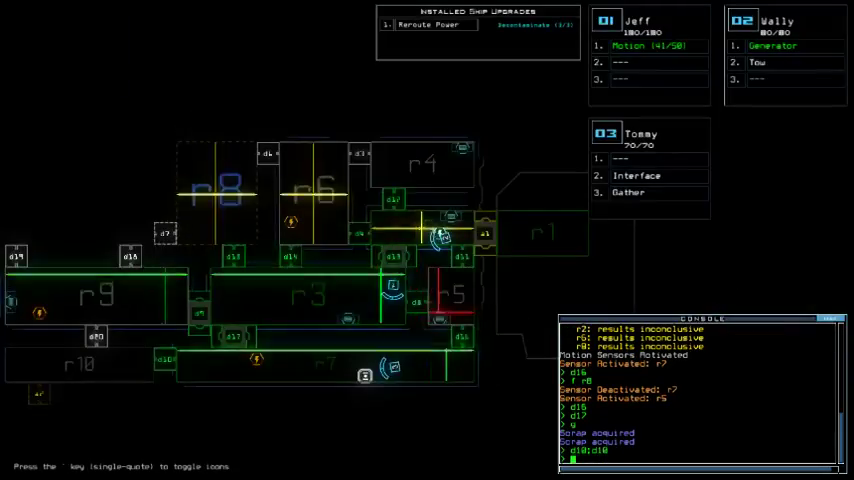
key("Tab")
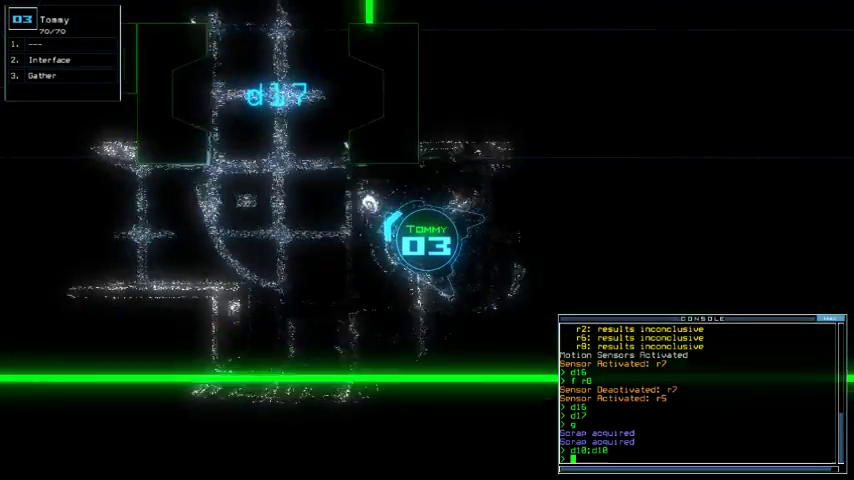
type("1")
key("Return")
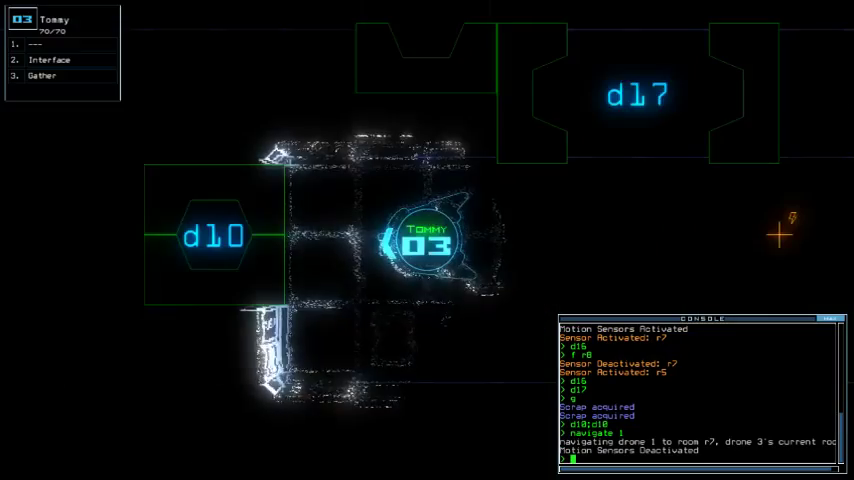
type("motion")
Activate motion sensors, open d10, check ship status, close d10 and all open doors.
key("Return")
type("d10")
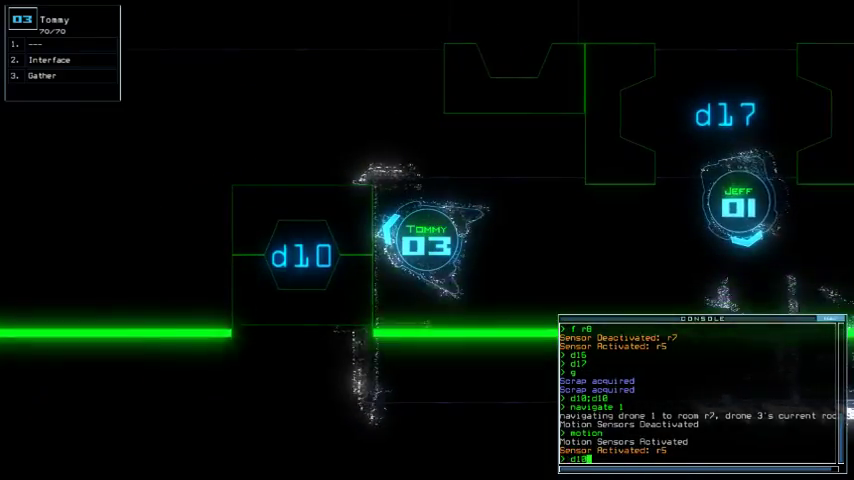
key("Return")
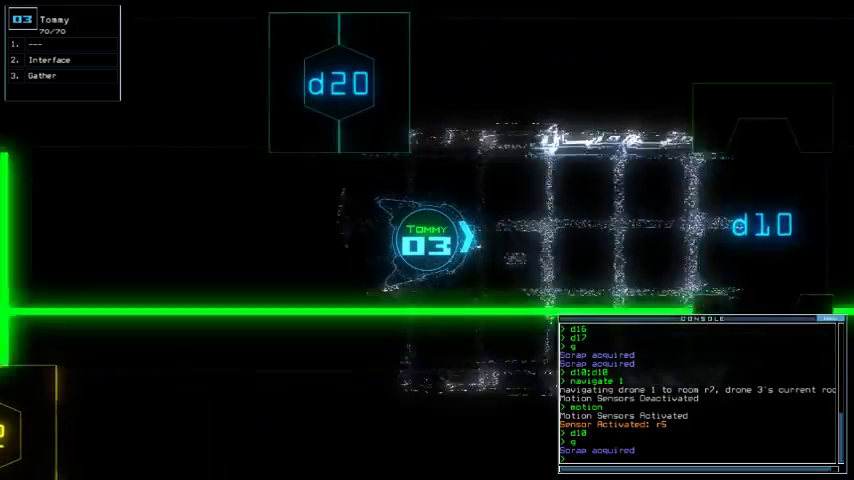
type("status")
key("Return")
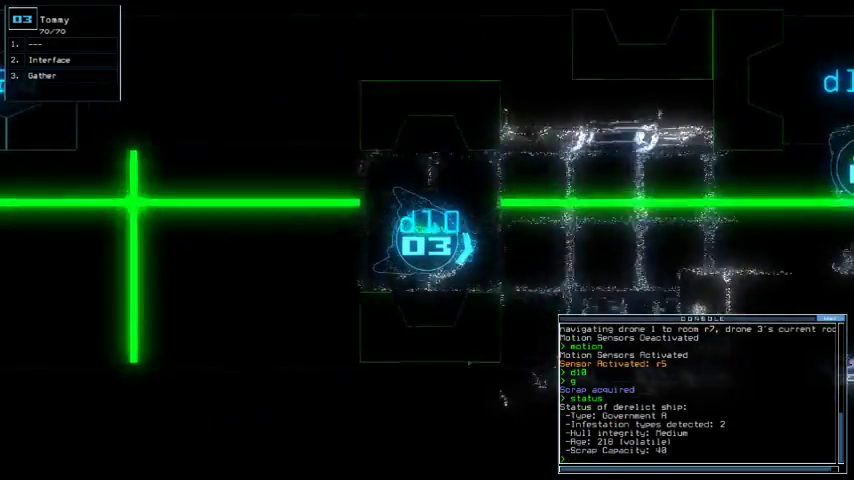
type("d10")
key("Return")
key("3")
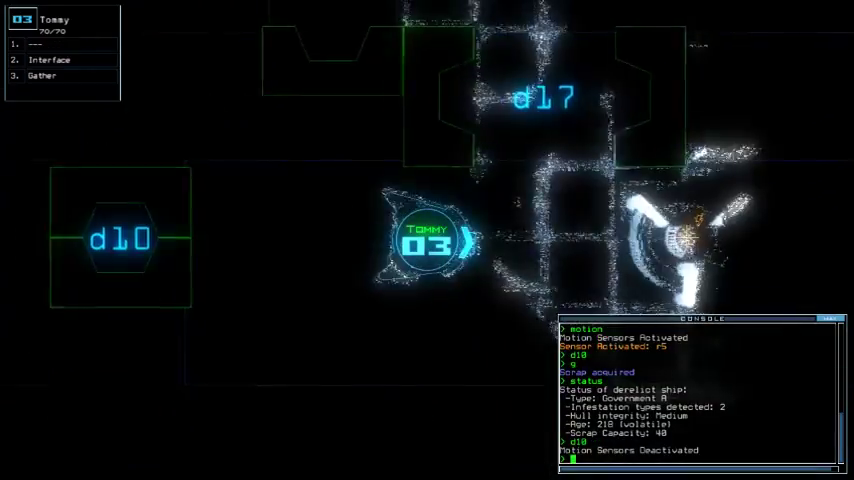
type("cccc")
key("Return")
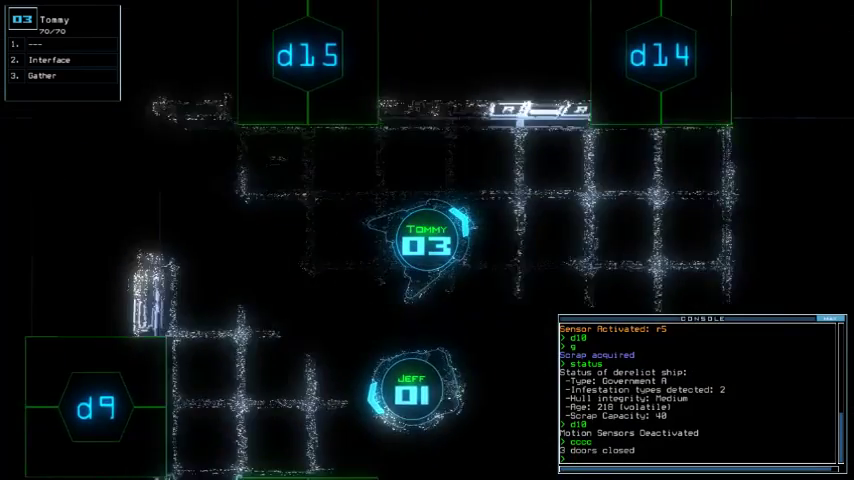
key("Tab")
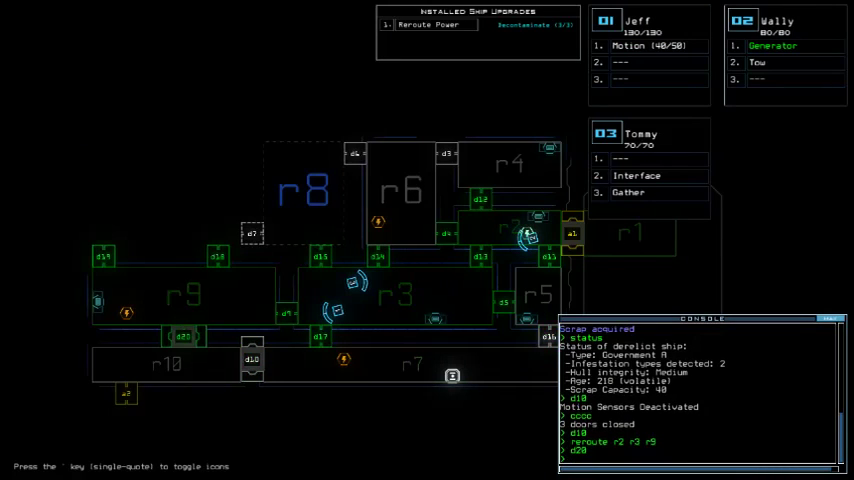
type("3")
Close door d13 and check the elapsed mission time.
key("Return")
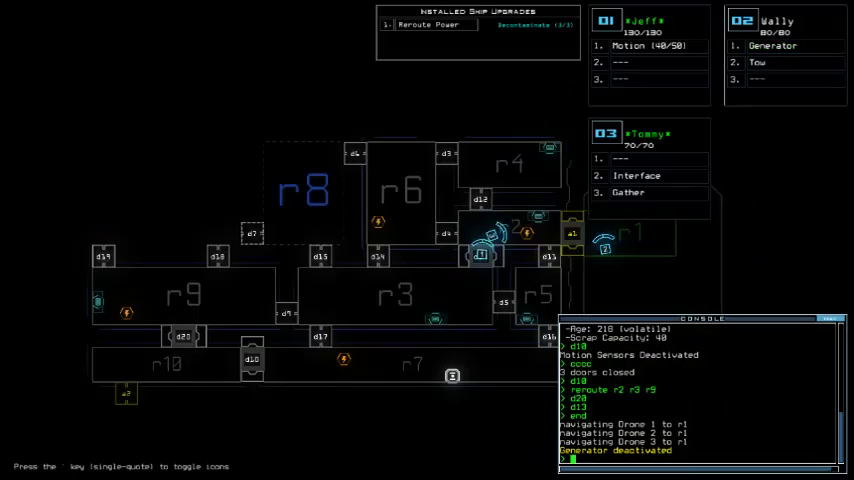
type("te")
key("Return")
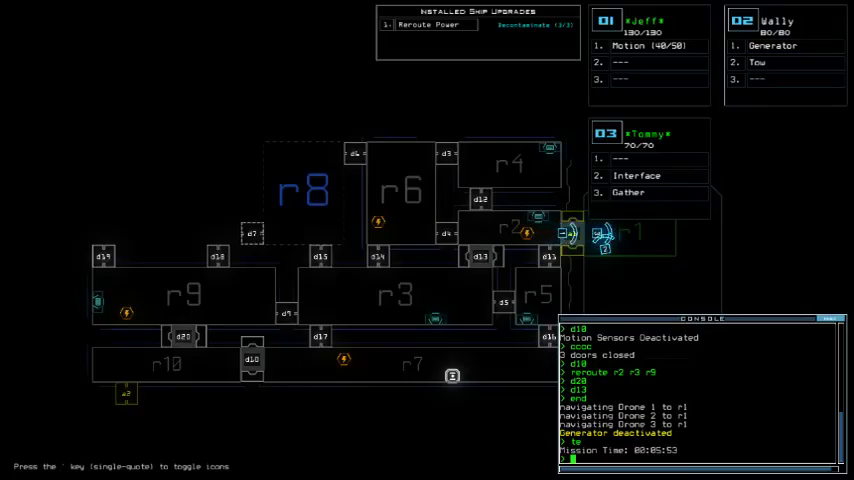
key("3")
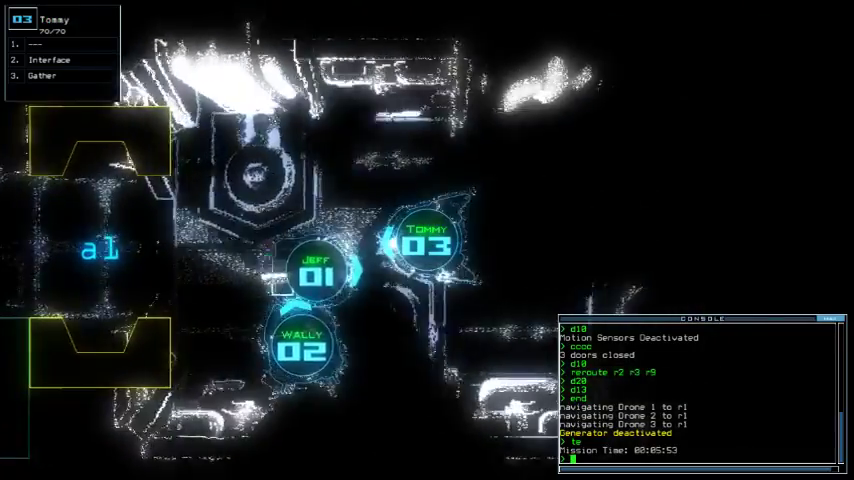
type("1swap")
Quick-swap the Motion upgrade from Jeff to Tommy, then send Wally and Tommy into r2.
key("Return")
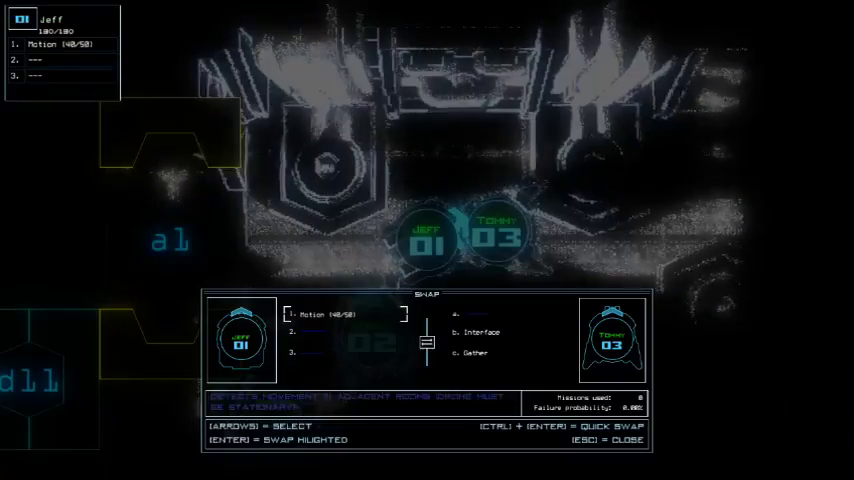
key("Return")
key("Escape")
type("3")
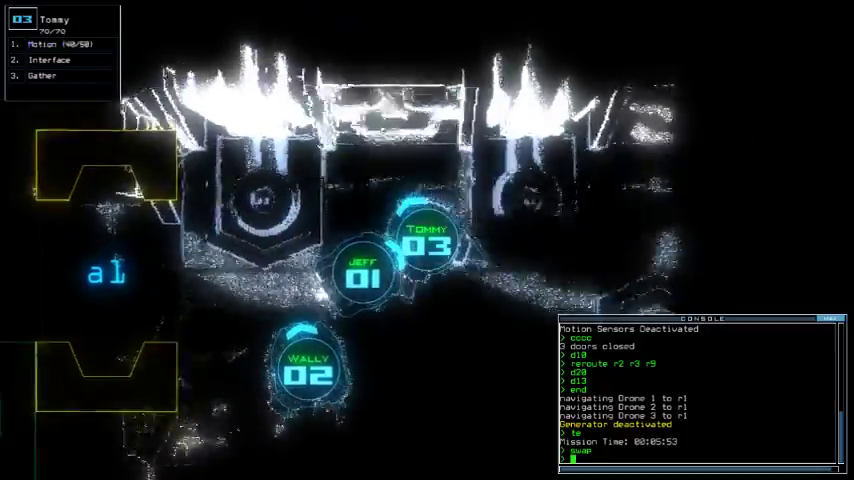
type("go")
key("Return")
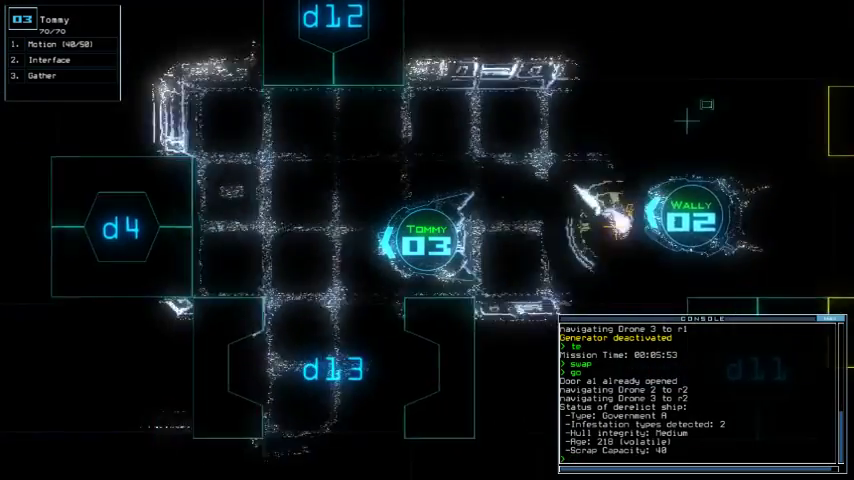
key("Escape")
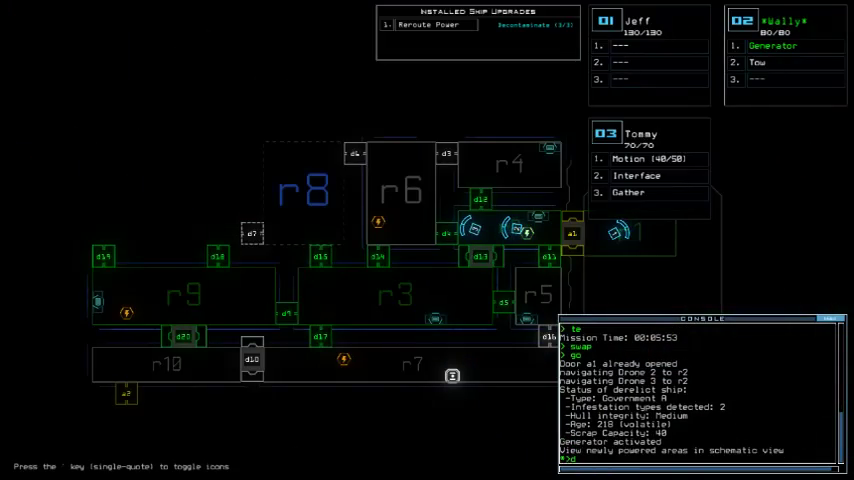
Send Wally to room r6.
key("Escape")
type("navigate 2")
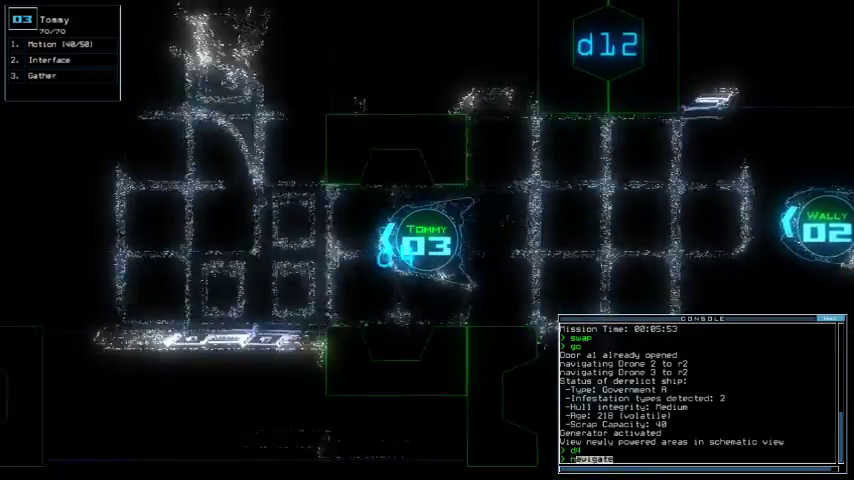
key("Return")
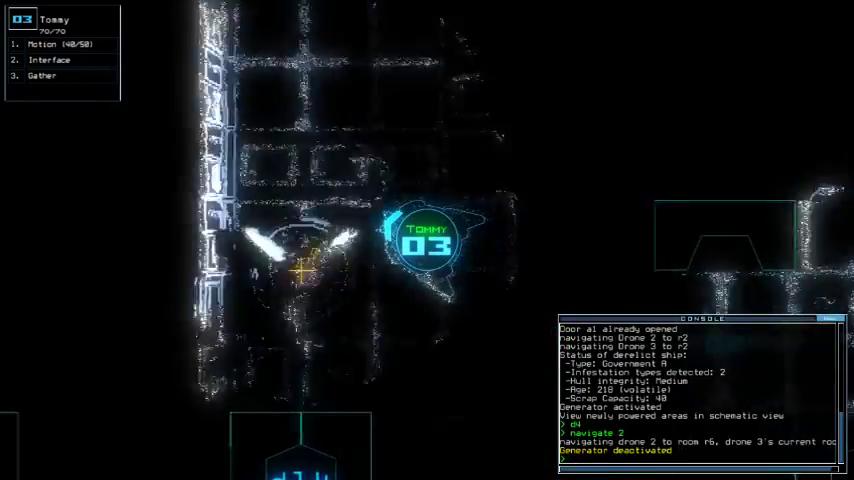
key("Escape")
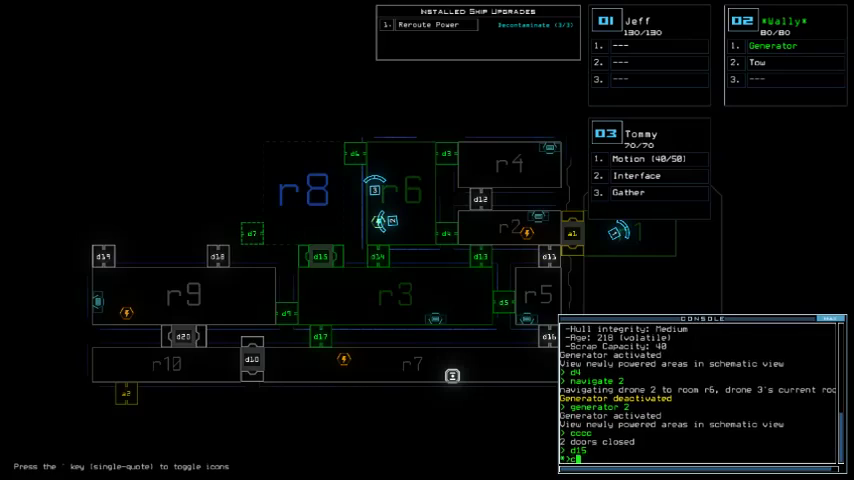
Open door d14 for Tommy, decimate r6's 20 enemies, then disable the defenses.
key("Escape")
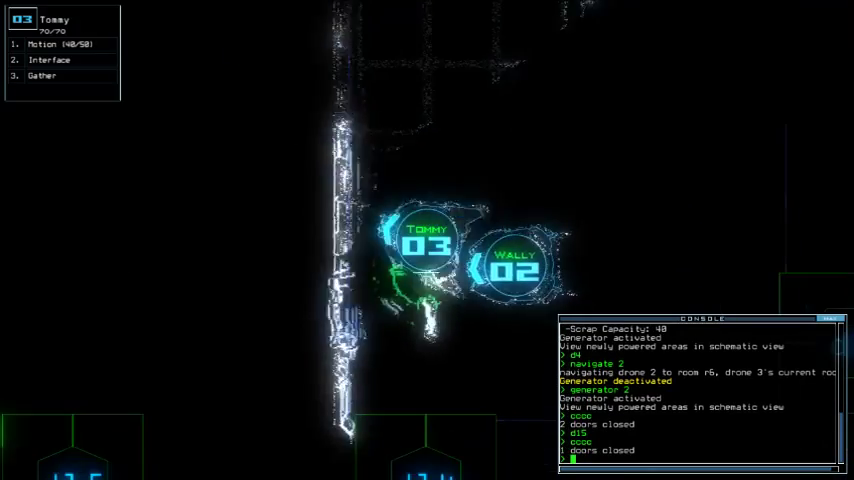
type("d14")
key("Return")
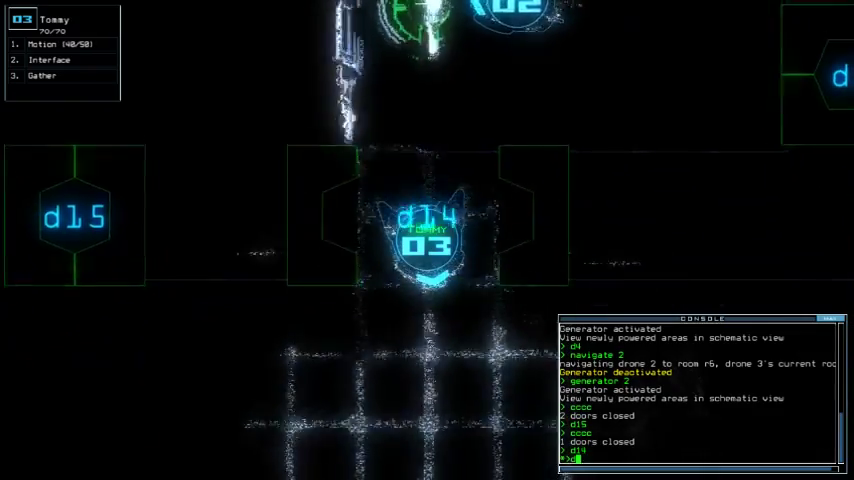
type("deci")
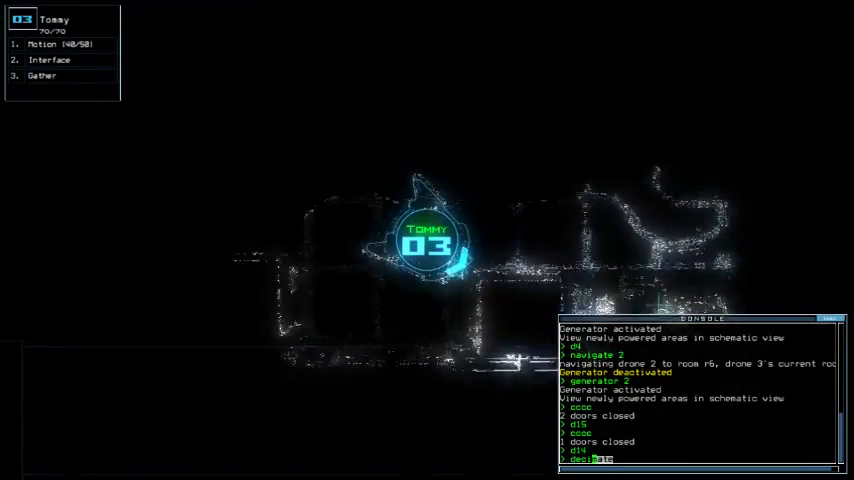
type("d")
key("Return")
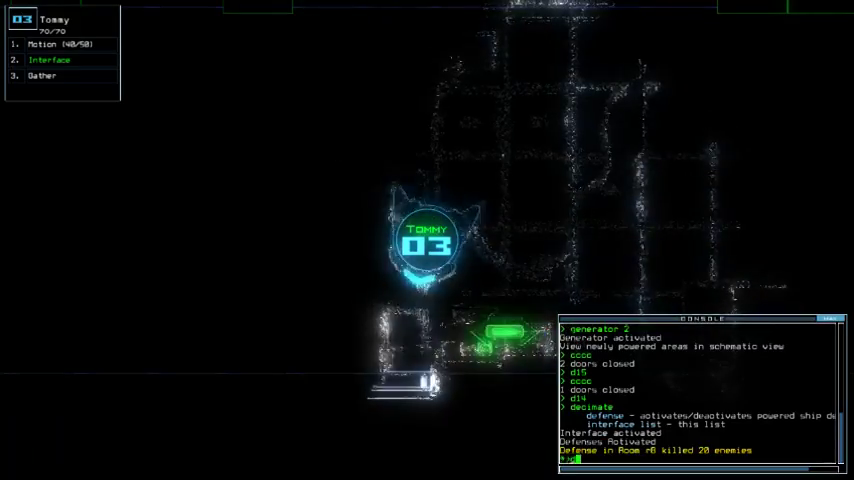
type("f")
key("Return")
type("swa")
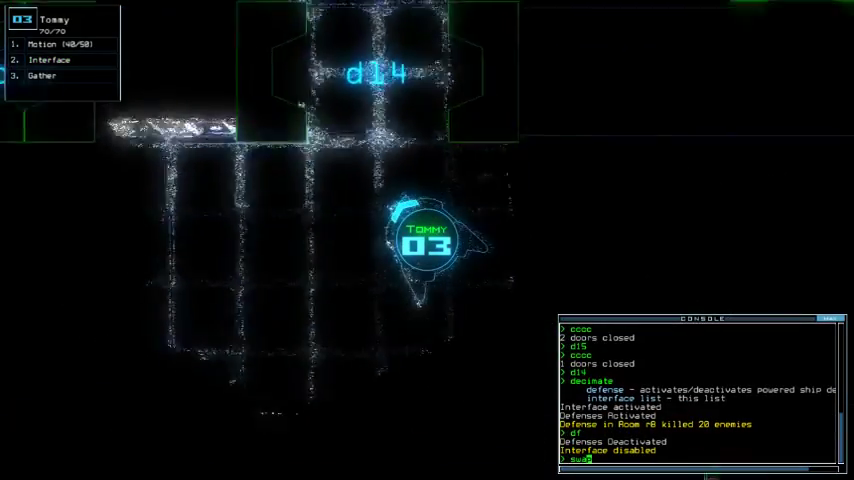
type("p")
Swap Motion to Wally, scan r6, r2 and r8 (inconclusive), and open door d6.
key("Return")
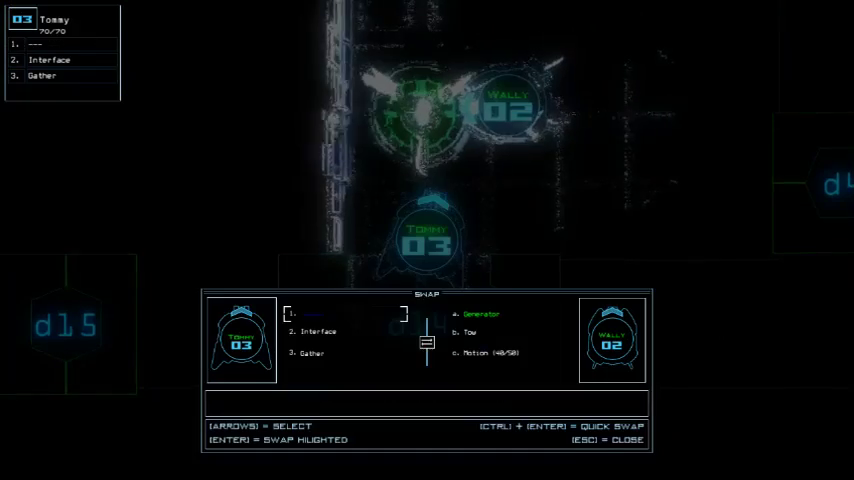
type("2")
key("Return")
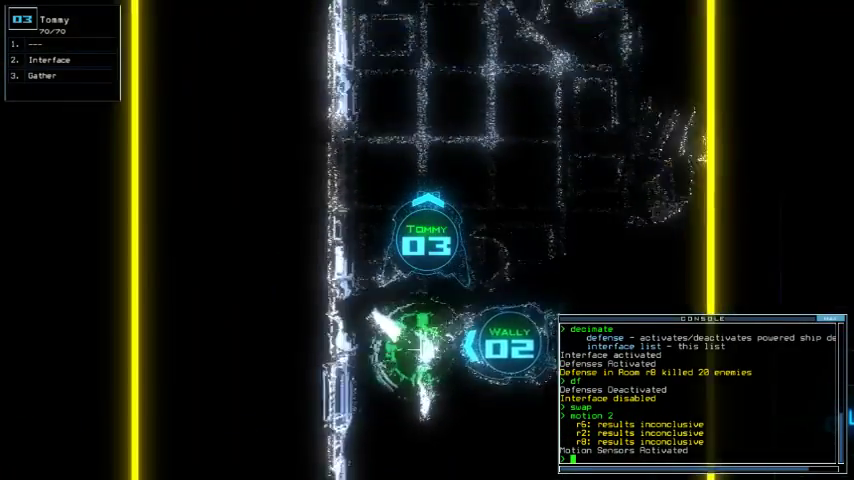
type("d6")
key("Return")
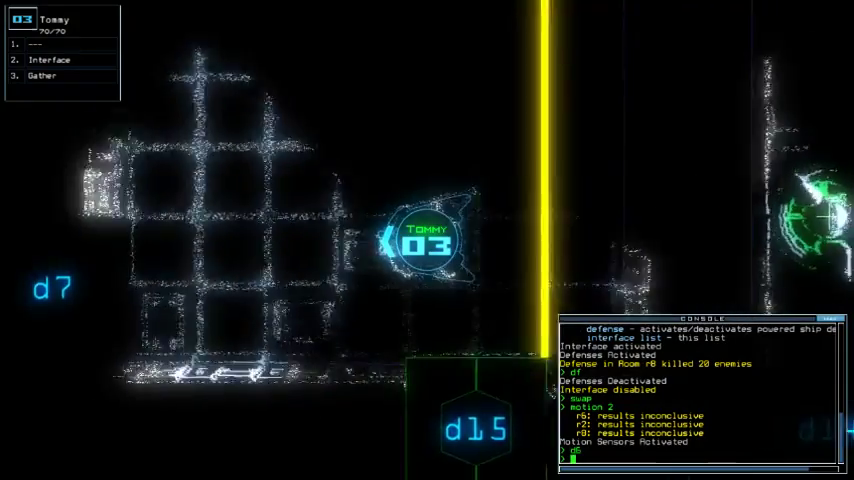
type("d7;d7")
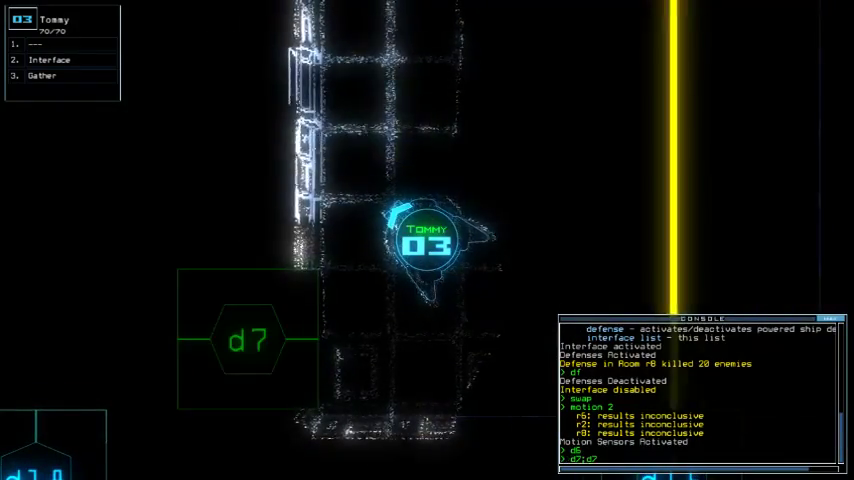
Toggle door d7, check the map, close three open doors, and open door d14.
key("Return")
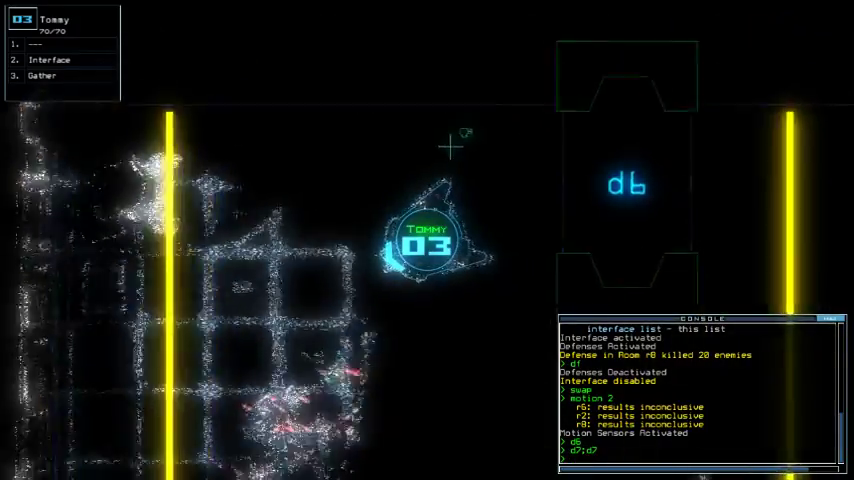
key("Tab")
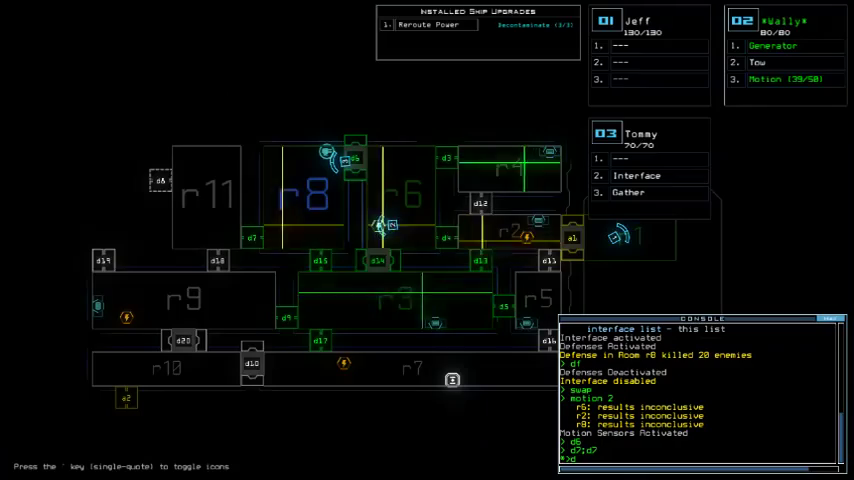
key("Tab")
type("cc")
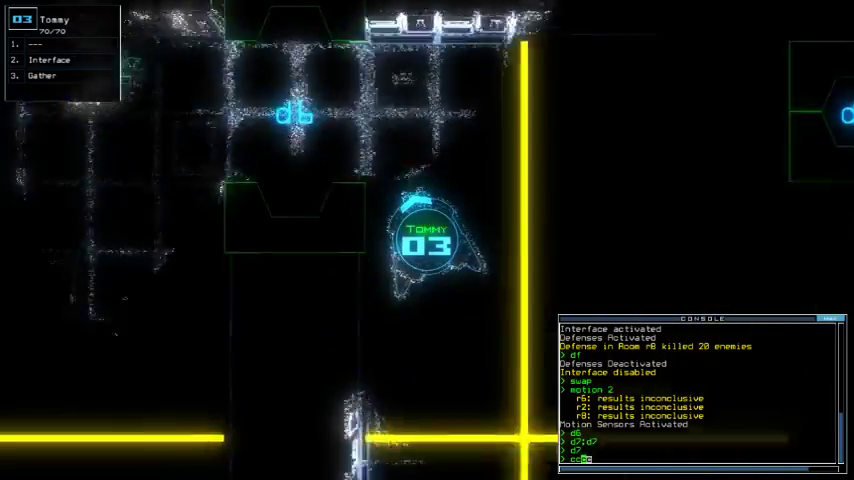
type("cc")
key("Return")
key("Down")
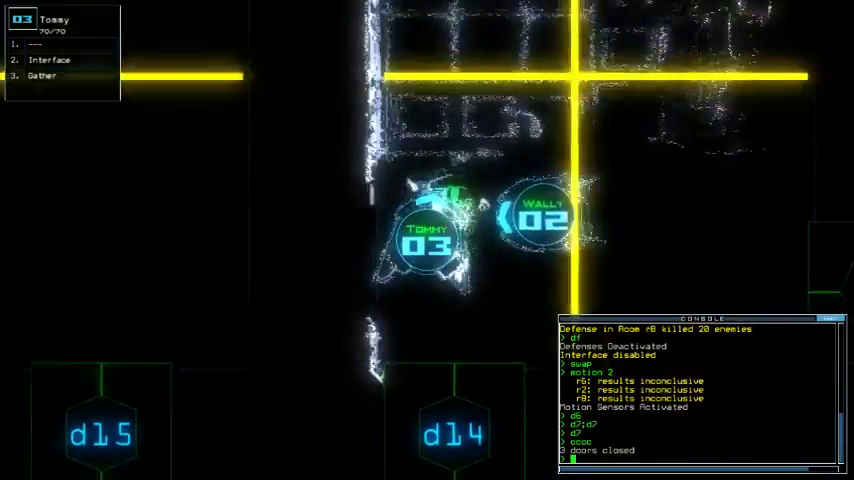
type("14")
key("Return")
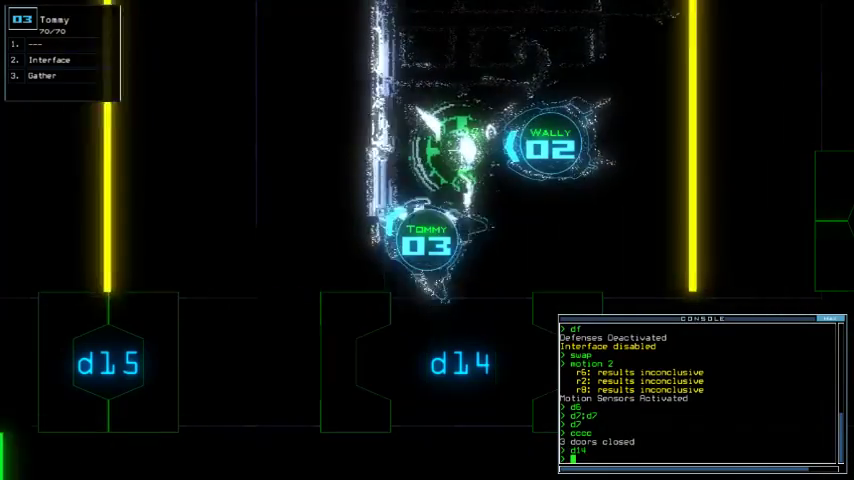
type("dec")
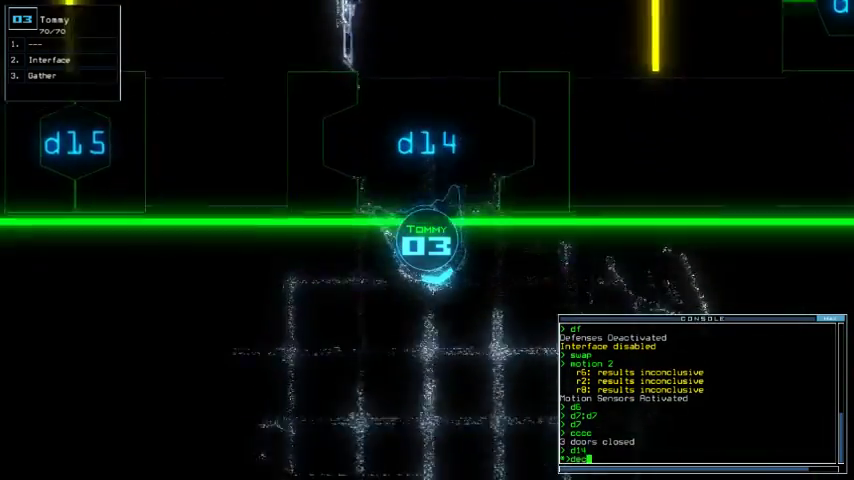
type("i")
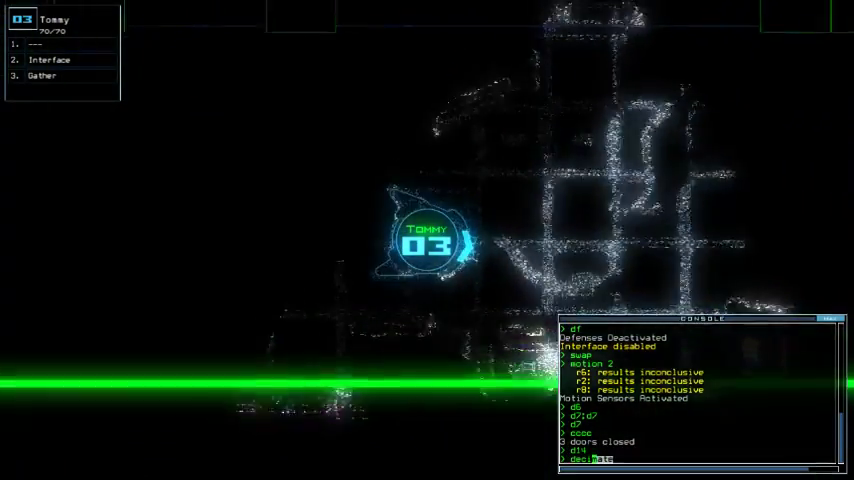
Fire and disable defenses in room r8, then open door d15 and close it.
key("Return")
type("df")
key("Return")
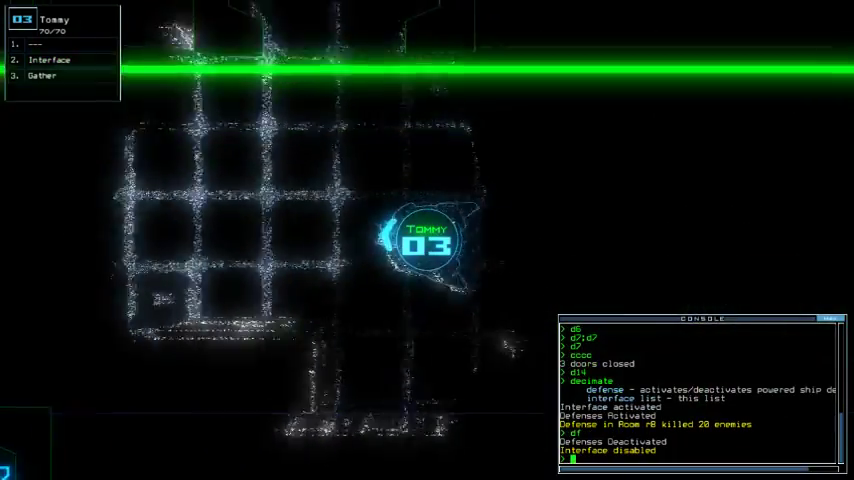
type("d15")
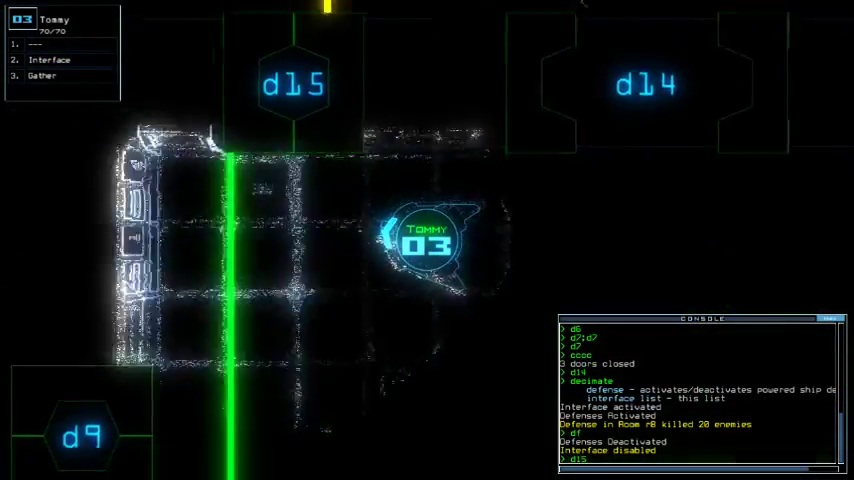
key("Return")
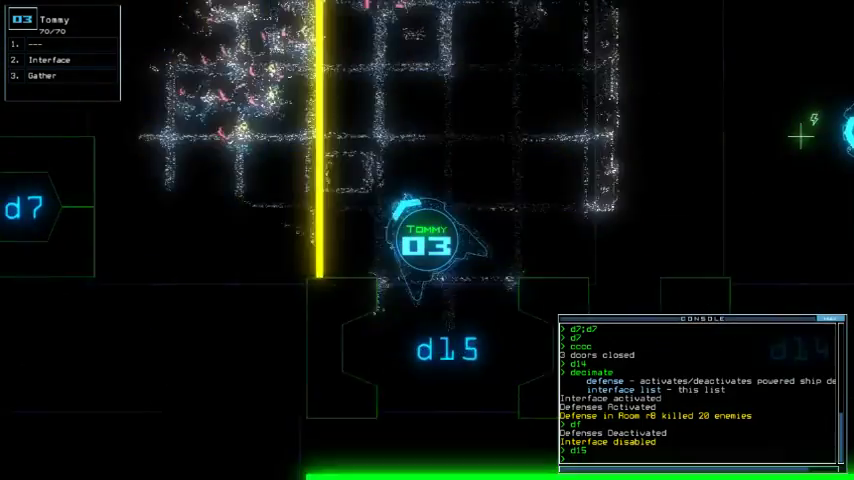
type("cccc")
key("Return")
Open and close door d7, then toggle door d15 twice.
key("Tab")
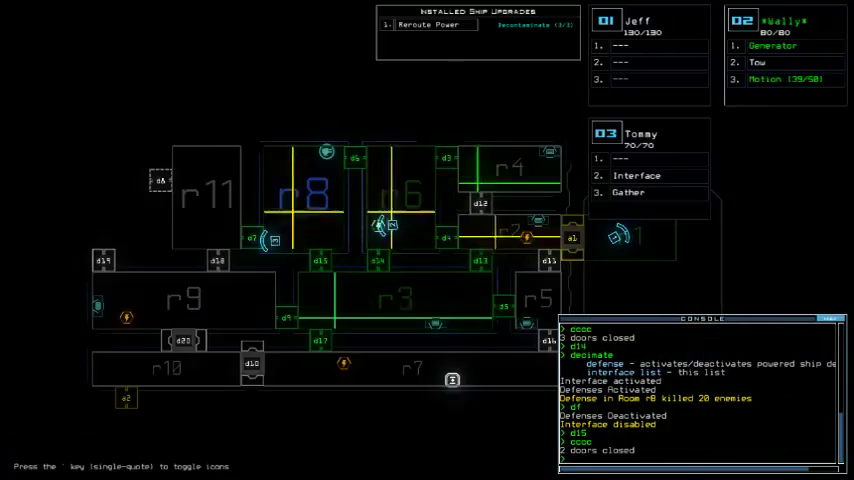
key("Tab")
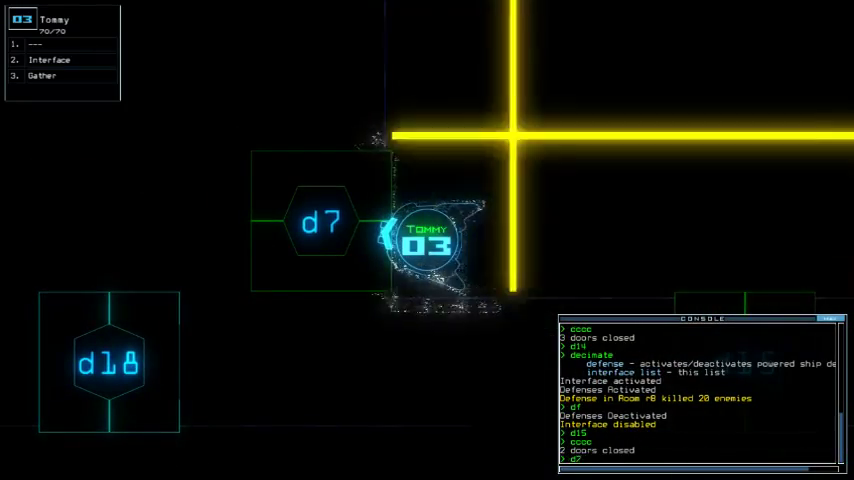
key("Return")
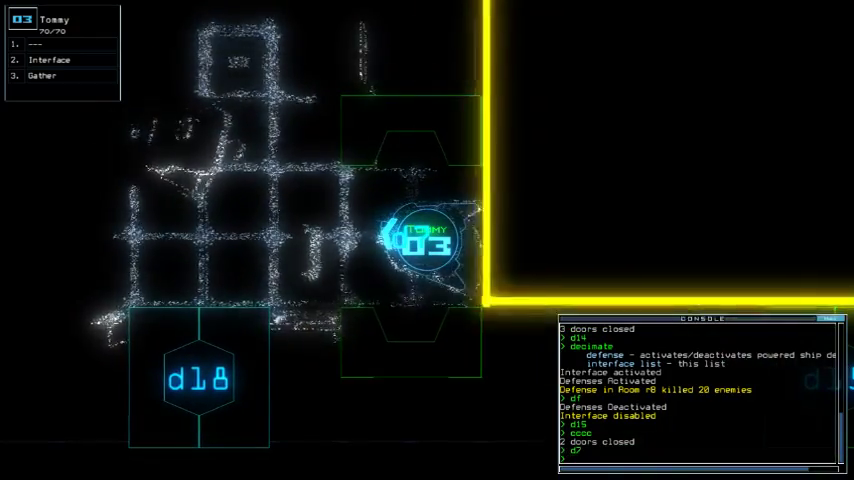
type("cccc")
key("Return")
type("d15")
key("Return")
type("d15")
key("Return")
key("Return")
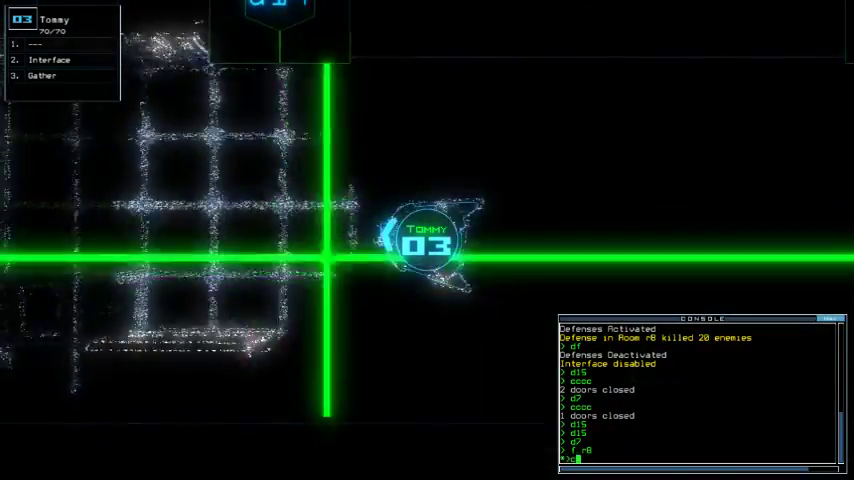
type("cccc")
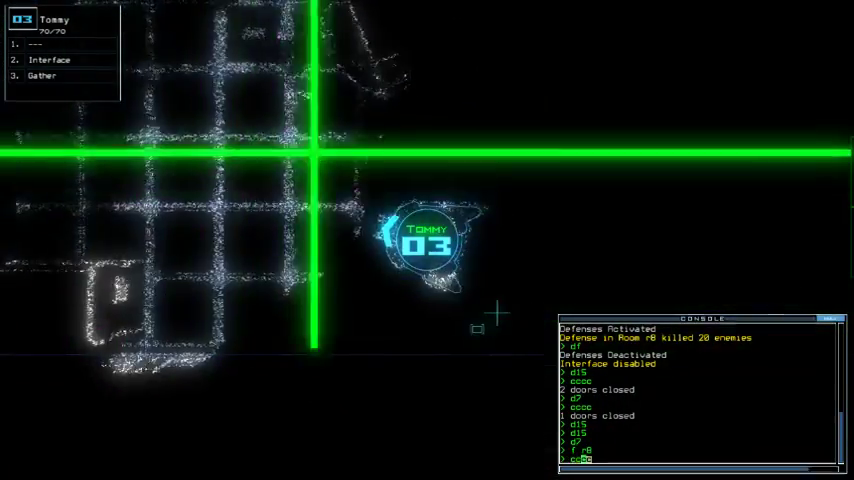
Close the open door and fire, then disable, defenses on the remaining enemy.
key("Return")
type("dsc")
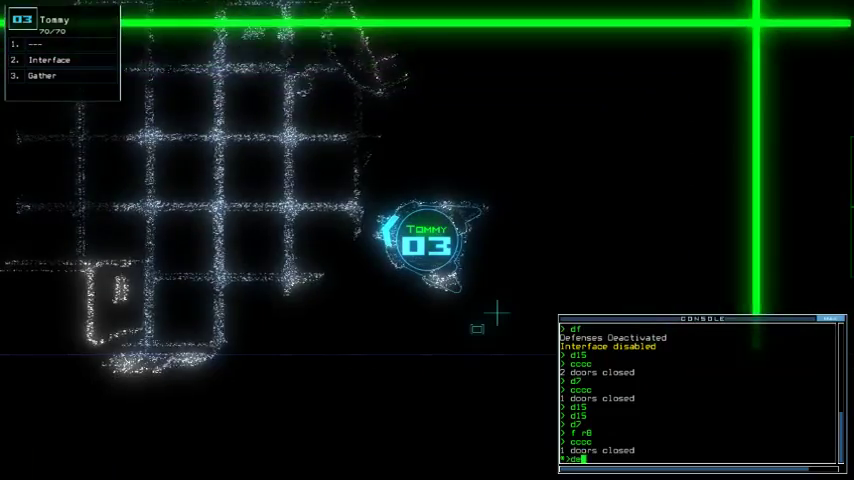
key("Return")
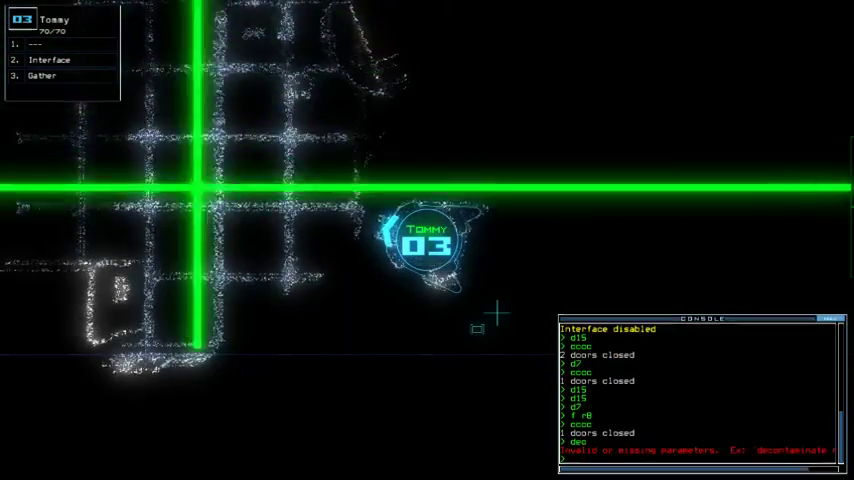
type("d")
key("Return")
type("df")
key("Return")
key("Down")
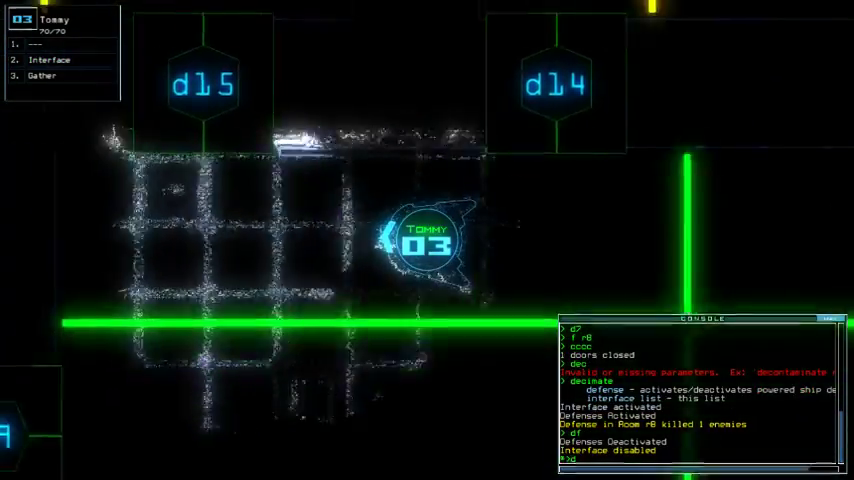
type("d15")
Move Tommy up through d15, close it, open d7 and send Tommy to d7.
key("Return")
key("Up")
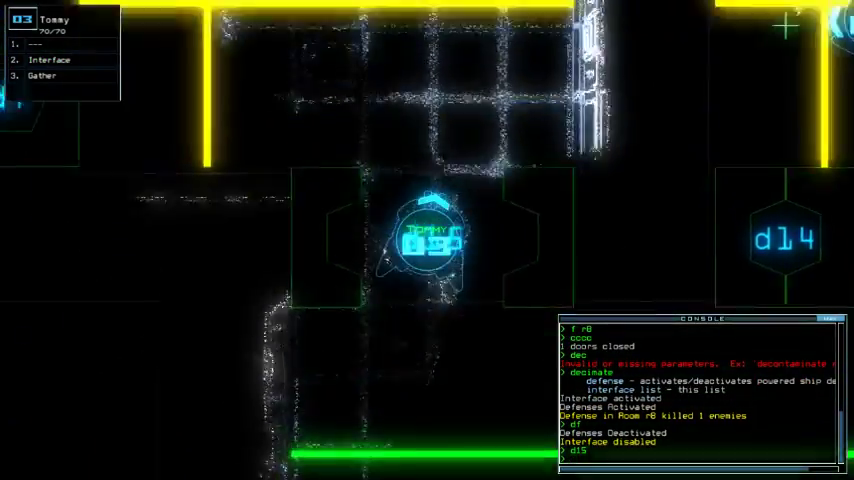
type("cccc")
key("Return")
key("Left")
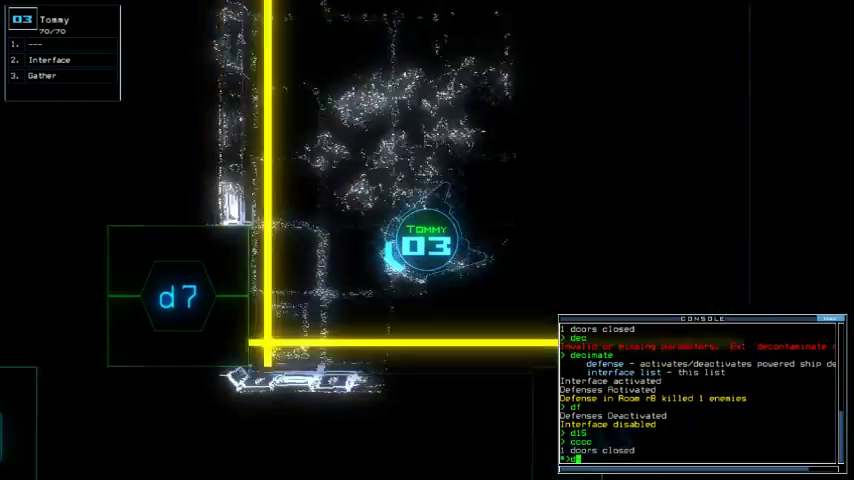
type("d7")
key("Return")
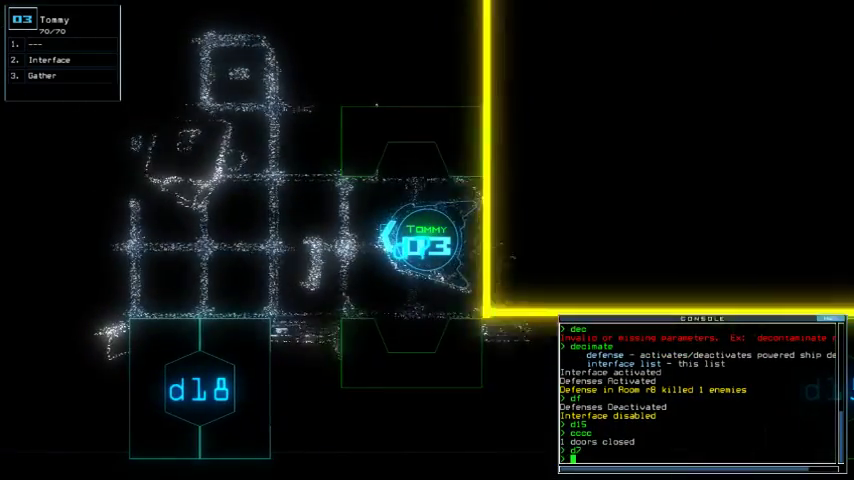
key("Tab")
key("Tab")
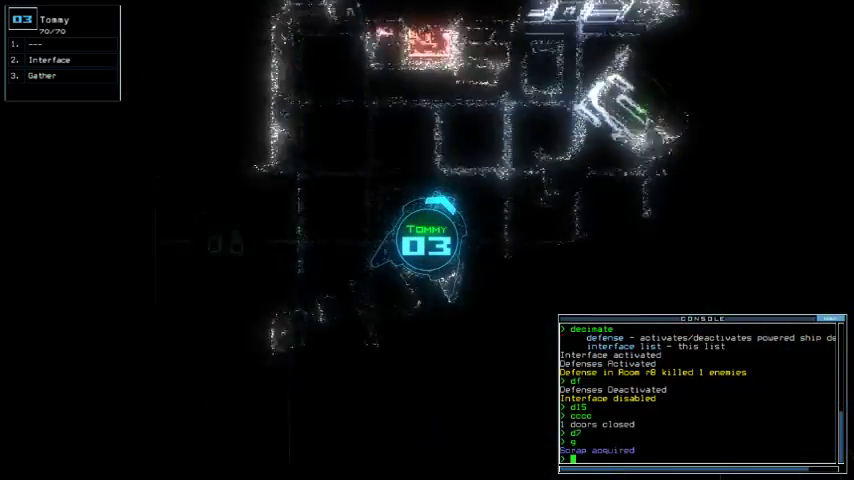
Run the upgrade swap to switch control to Wally.
key("Right")
type("swap")
key("Return")
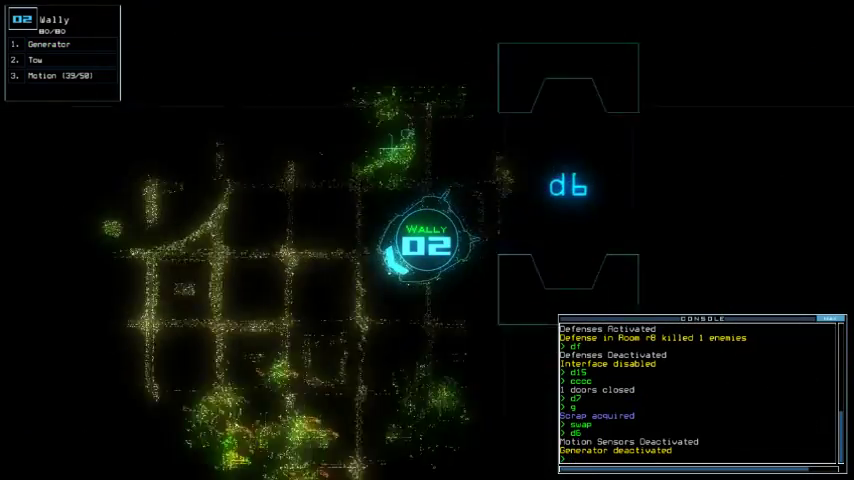
Drive Wally past Tommy to drone Colin and start towing Colin.
key("Left")
key("Down")
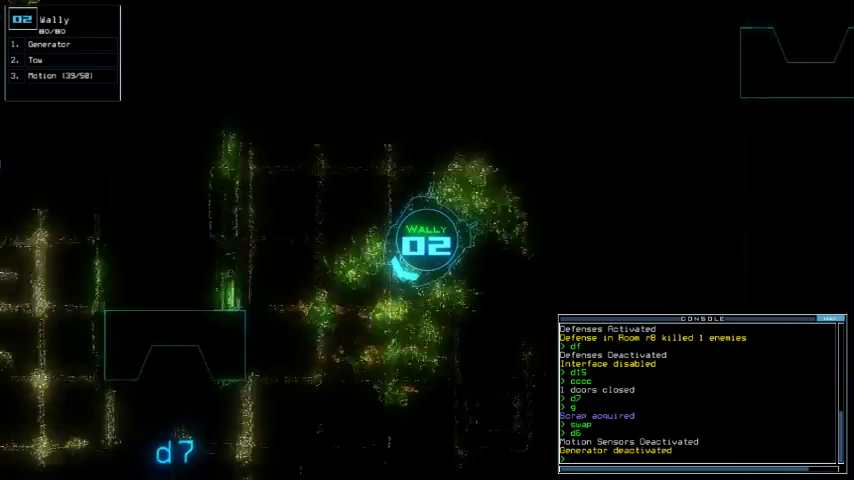
type("to")
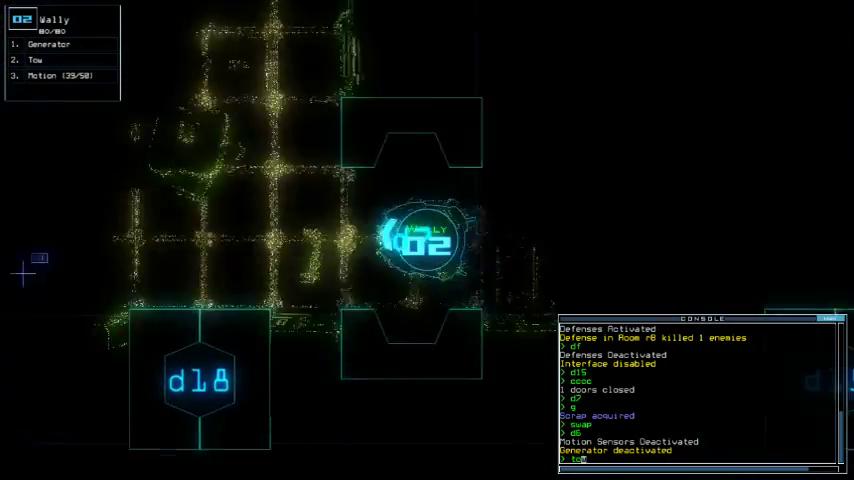
key("Up")
key("Left")
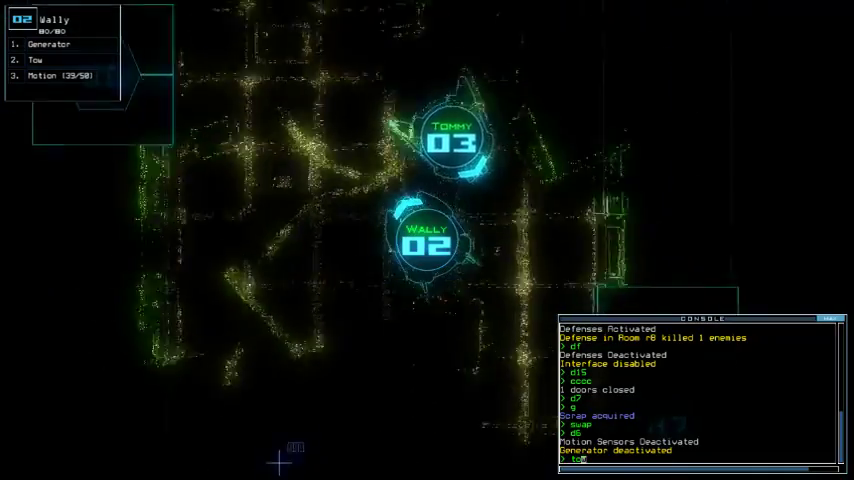
key("Up")
type("w")
key("Return")
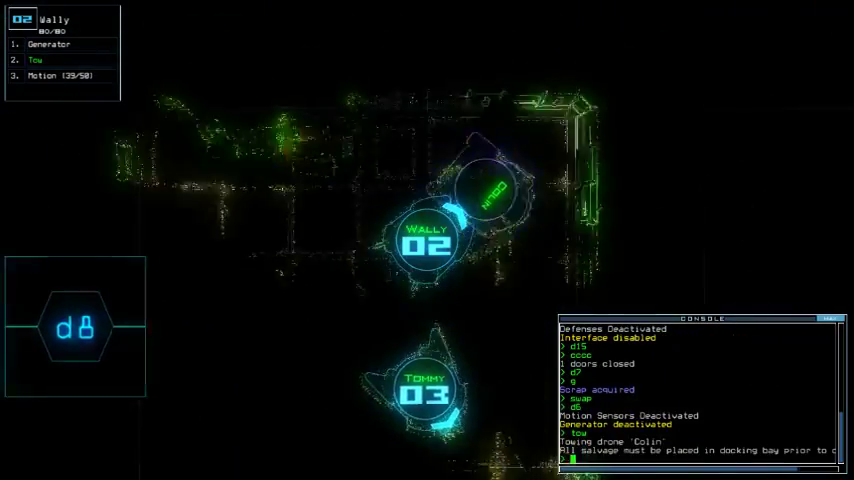
key("Up")
type("motion")
Scan for motion, tow Colin through d7 past d6, and power on the generator.
key("Return")
key("Tab")
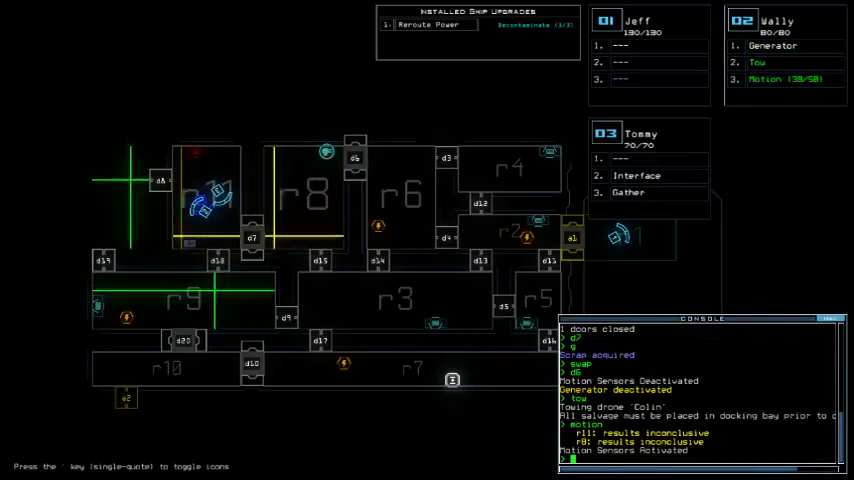
key("Tab")
key("Down")
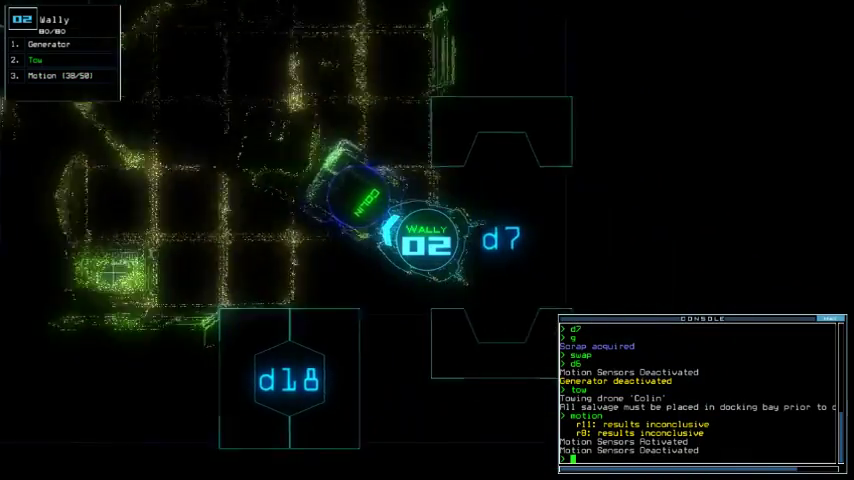
key("Right")
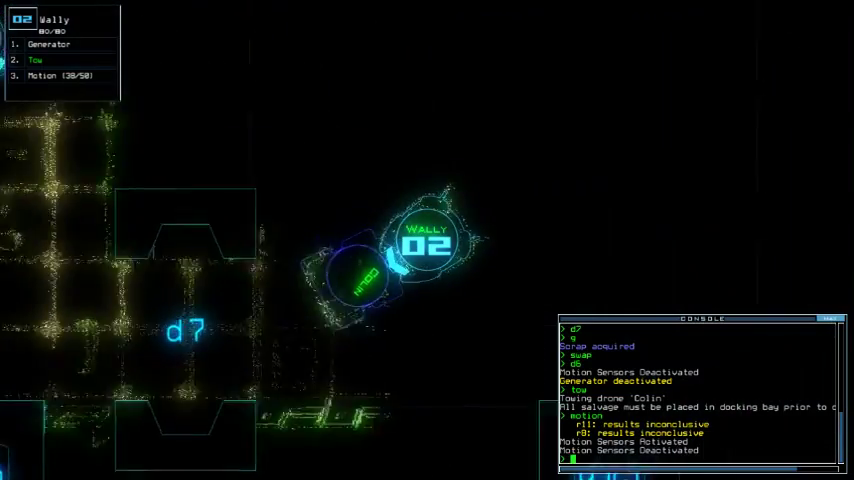
key("Up")
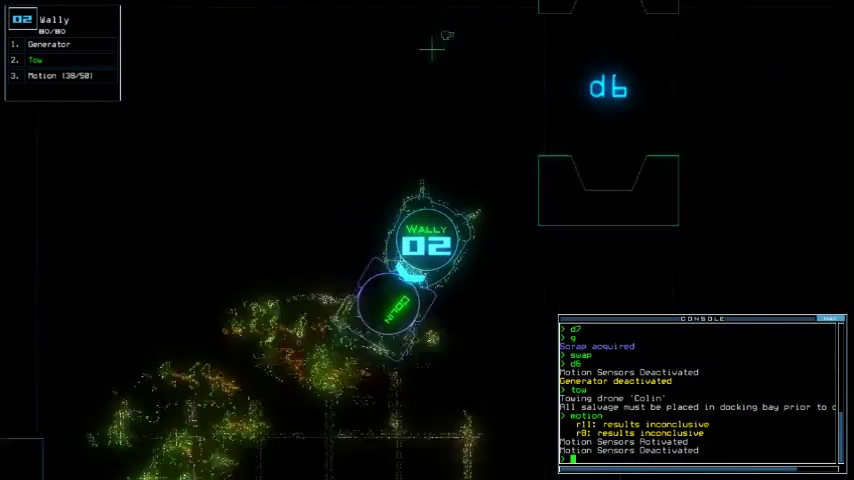
key("Right")
type("ge")
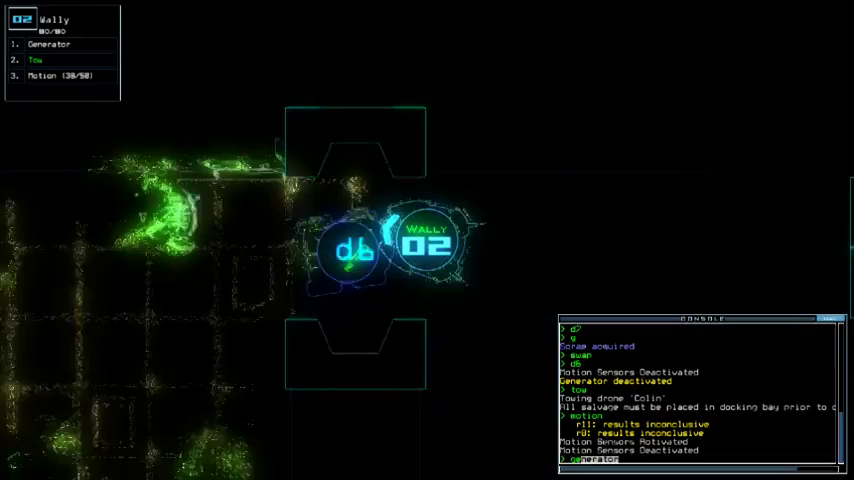
key("Down")
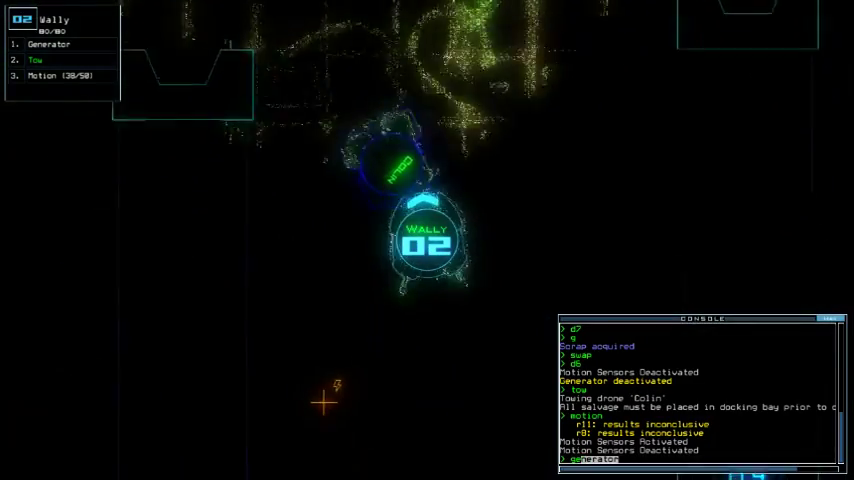
key("Return")
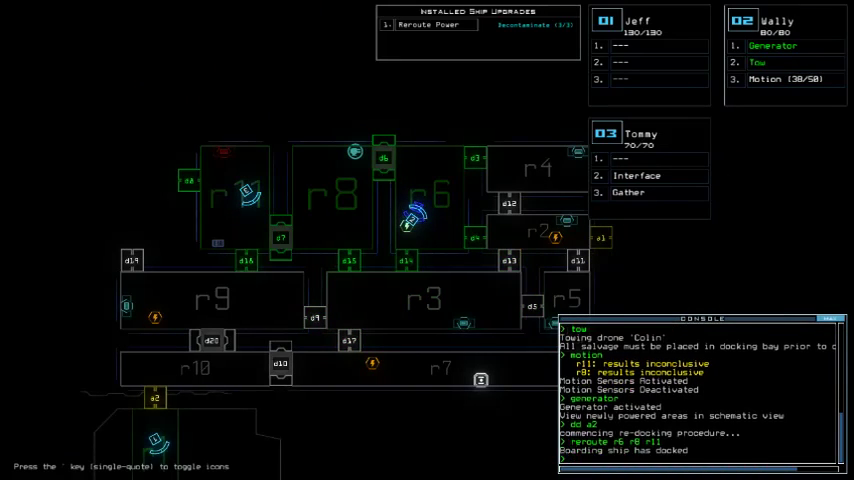
type("d8:d8")
Send Tommy through door d8 to gather the fuel in the room.
key("Return")
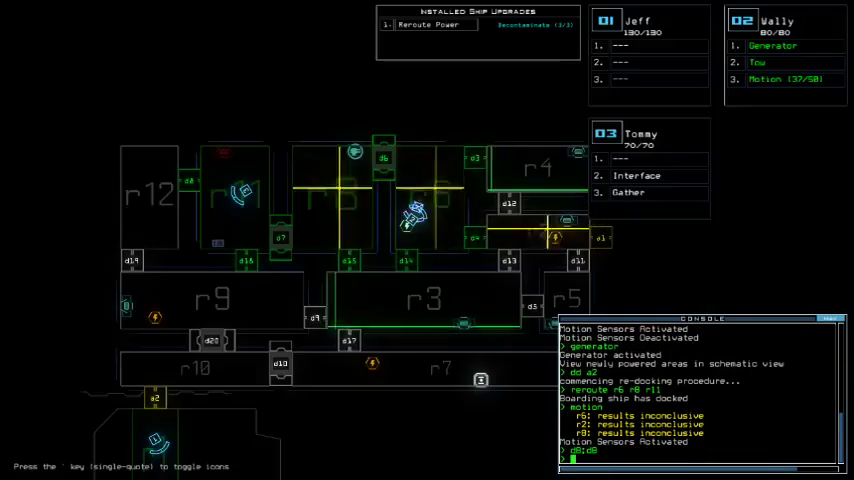
type("d8")
key("Return")
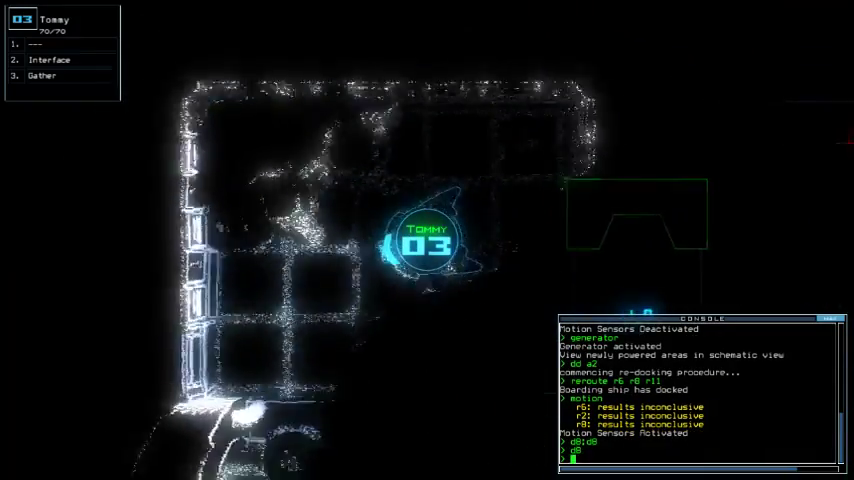
type("g")
key("Return")
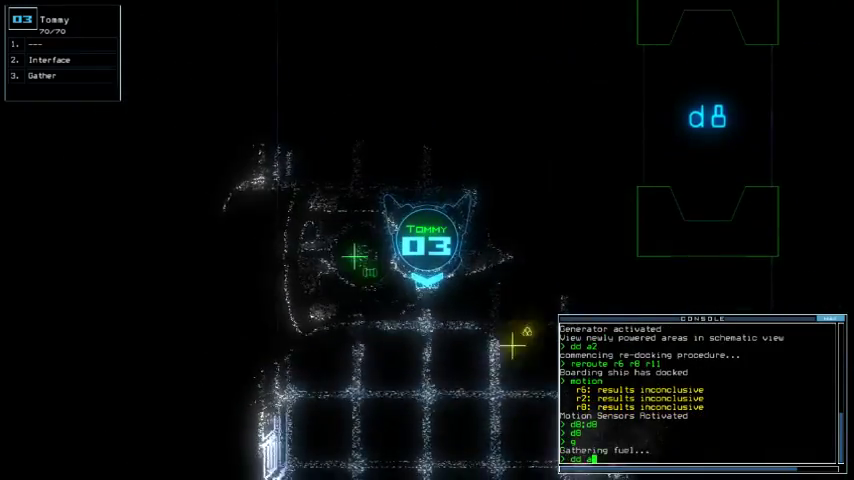
type("1")
Redock at airlock a1, collect scrap, open all doors to r1, and send drones there.
key("Return")
type("d4")
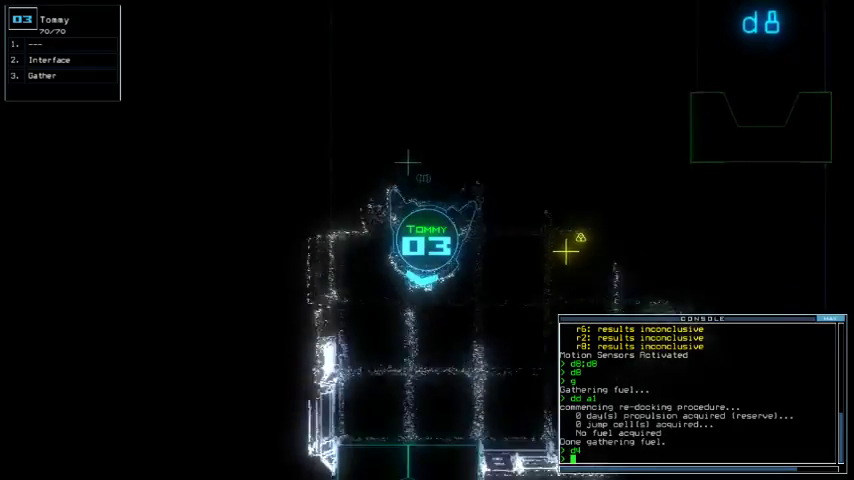
type("s")
key("Return")
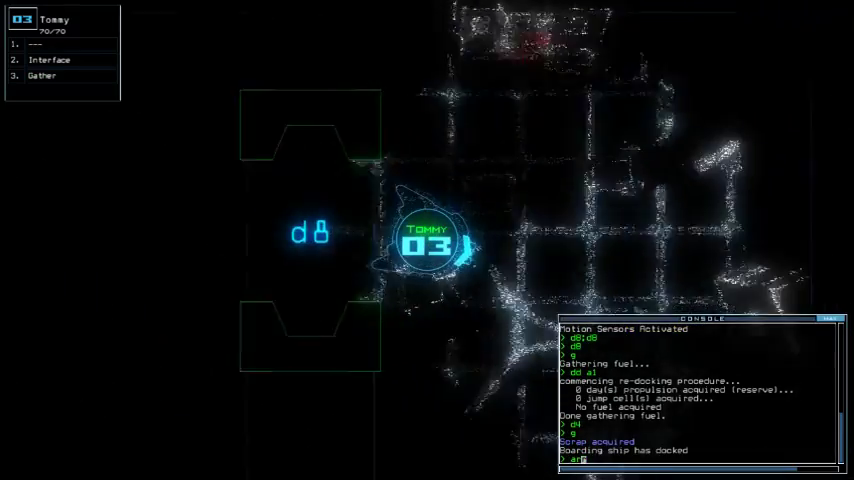
type("a r1")
key("Return")
type("n r1")
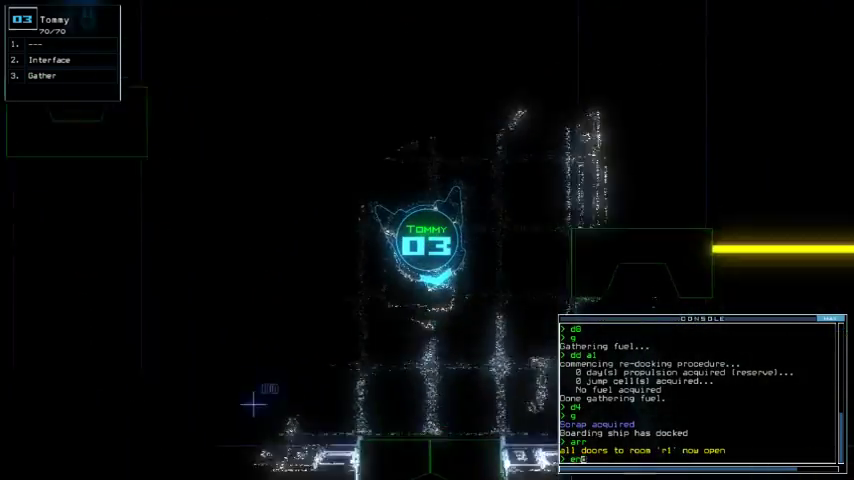
key("Return")
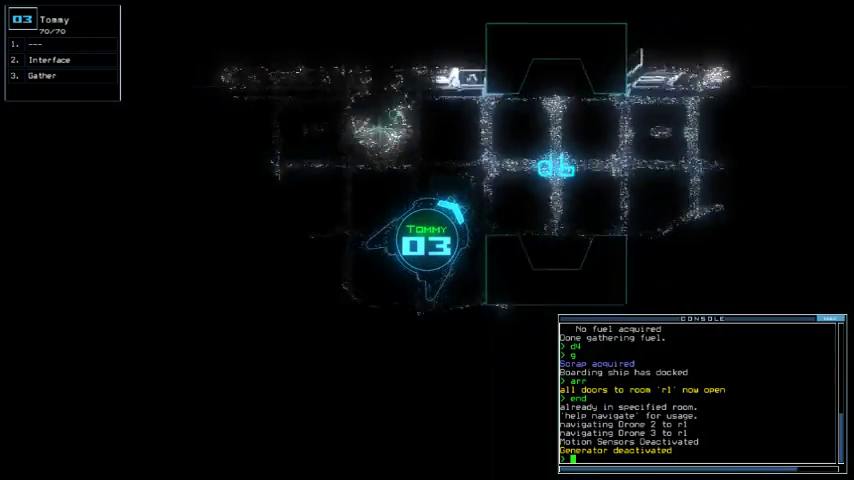
type("ba")
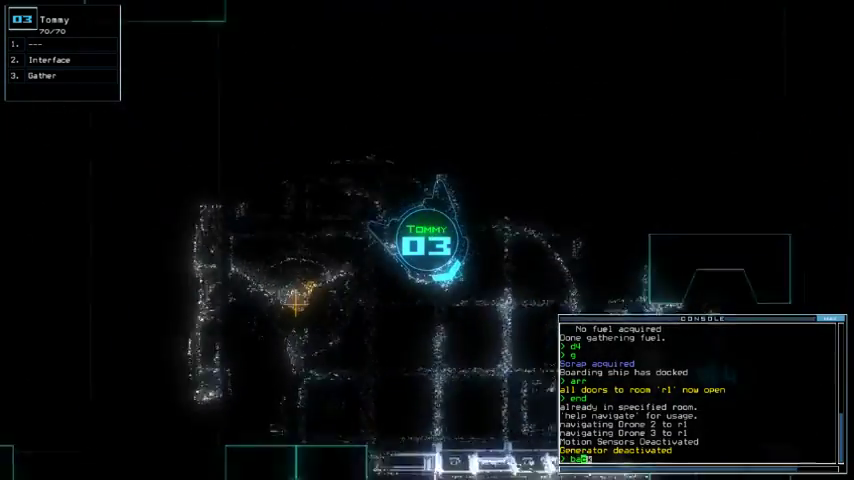
type("ck")
Return Tommy to r1, stop Wally towing Colin, and install the Pry upgrade on Jeff.
key("Return")
type("tow")
key("Return")
type("ap")
key("Return")
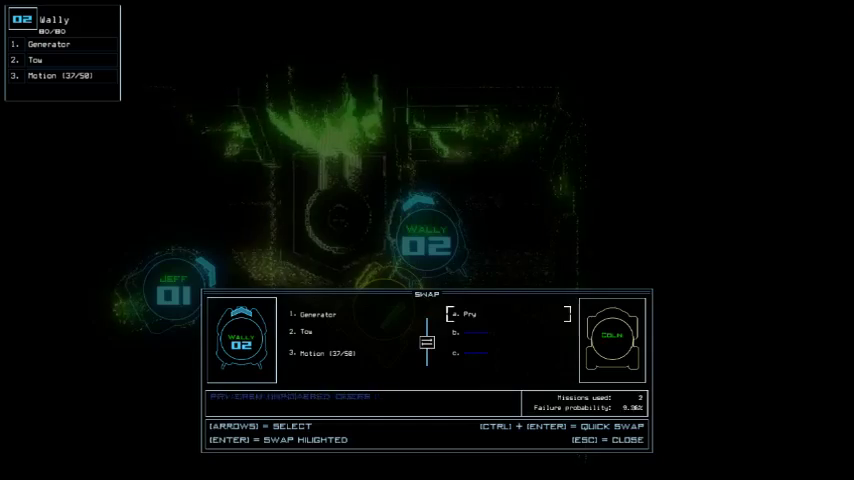
key("Escape")
type("1")
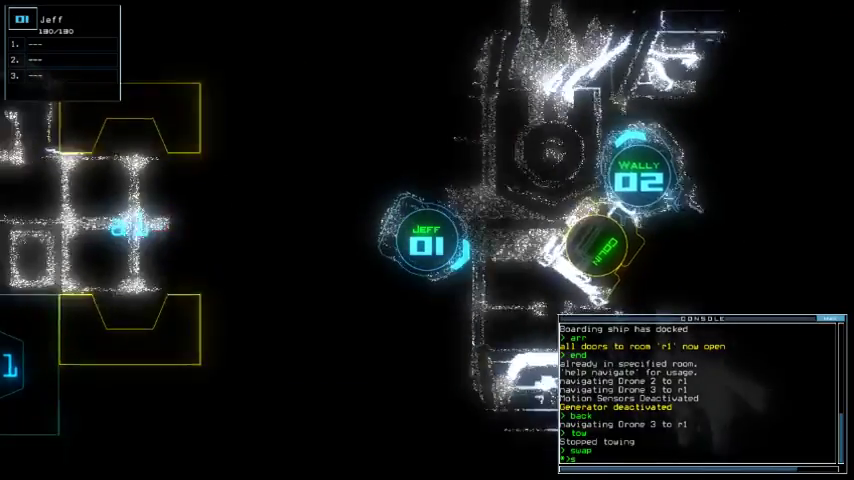
type("swap")
key("Return")
key("Return")
key("Escape")
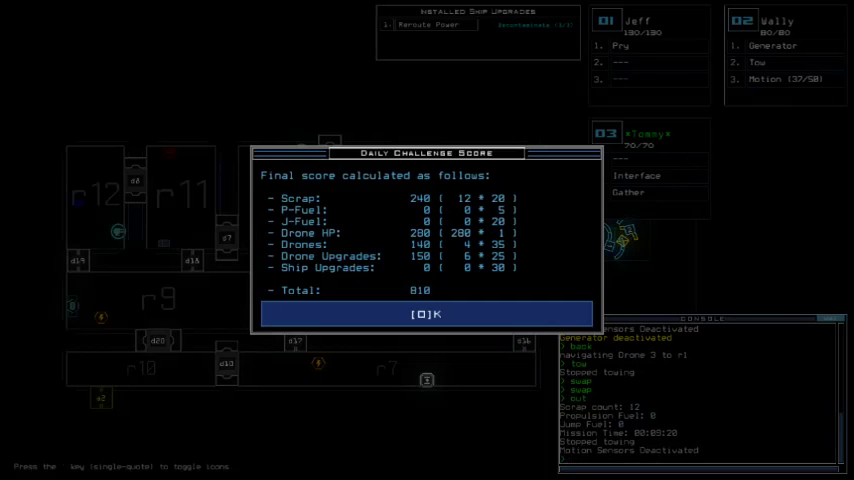
Dismiss the 810 Daily Challenge Score to show the 06/06/2020 daily leaderboard.
key("o")
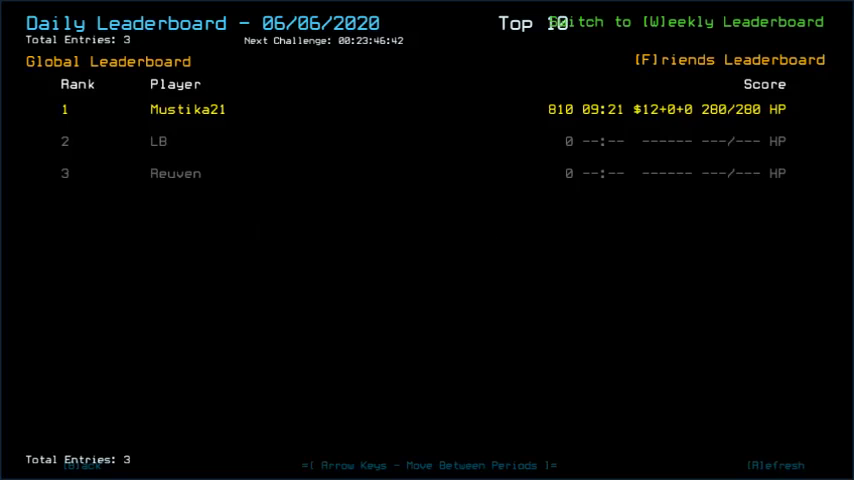